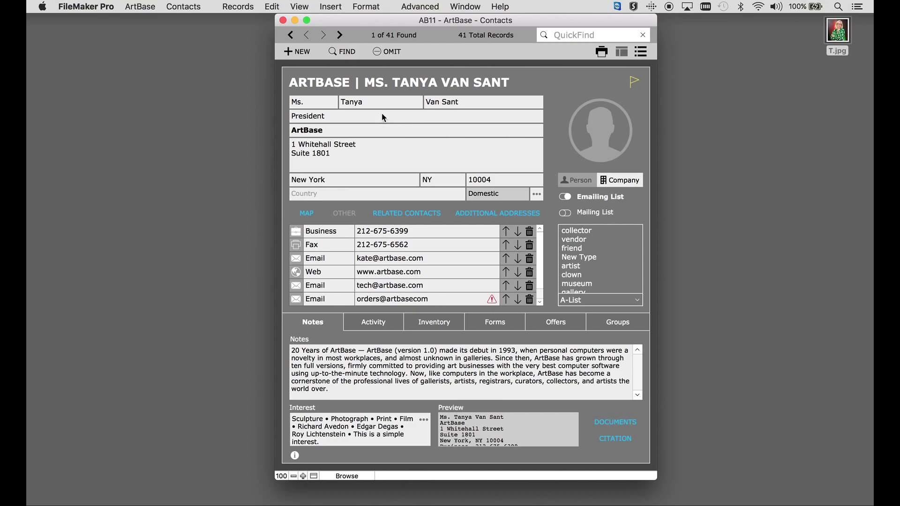
Add 'Reverand' as a new entry in the contact title value list.
{"action": "left_click", "coordinate": [329, 131]}
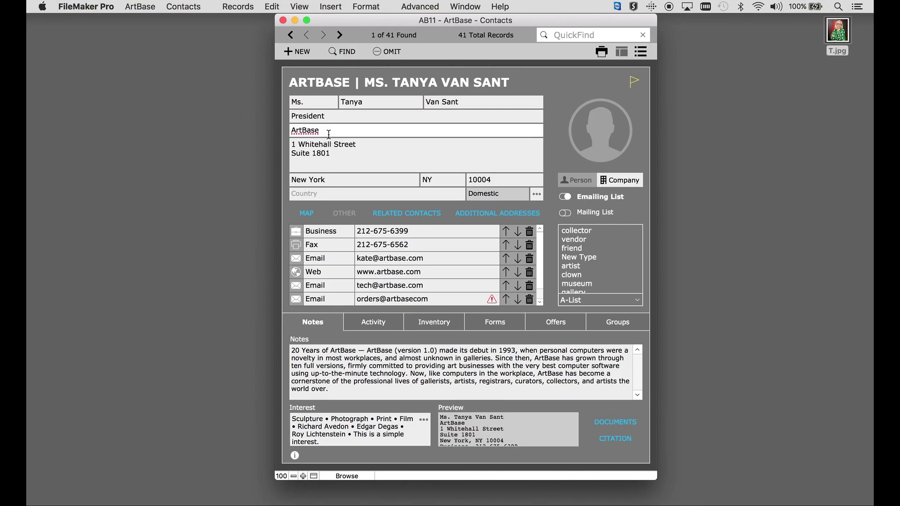
{"action": "left_click", "coordinate": [347, 151]}
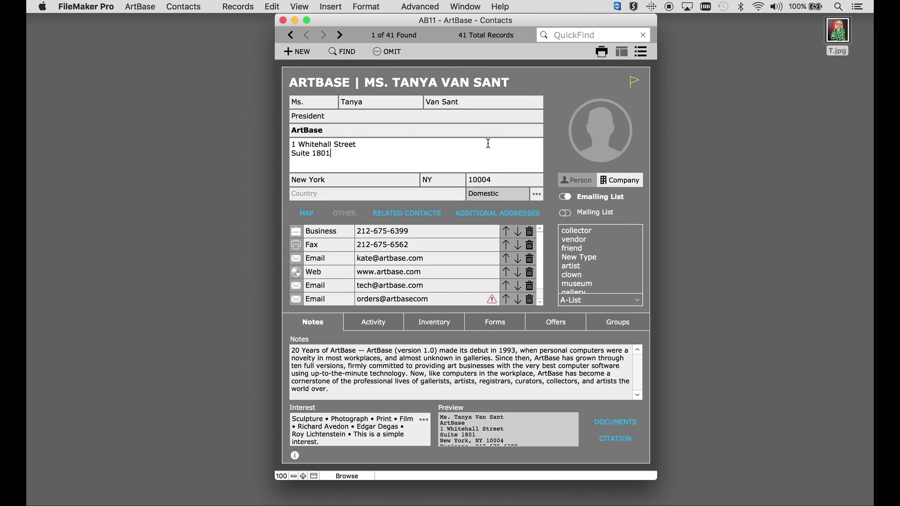
{"action": "left_click", "coordinate": [309, 102]}
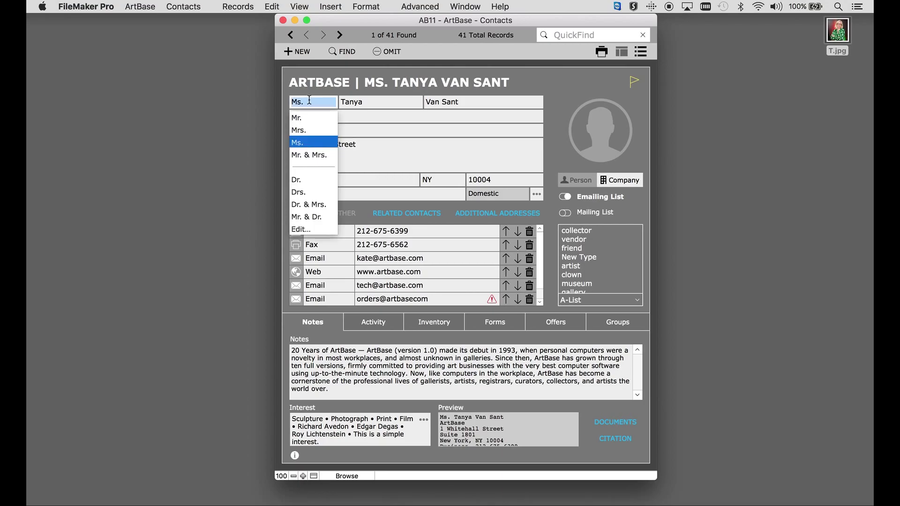
{"action": "left_click", "coordinate": [301, 229]}
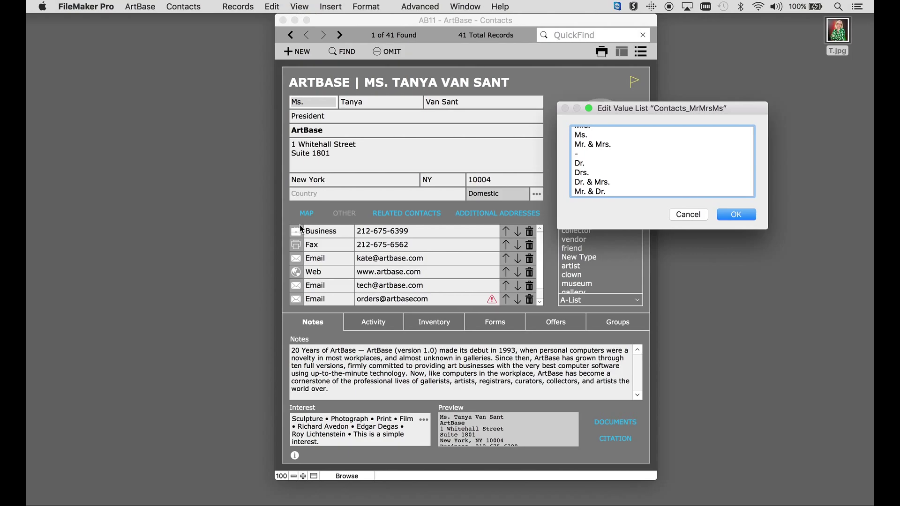
{"action": "key", "text": "Return"}
{"action": "type", "text": "Reverand"}
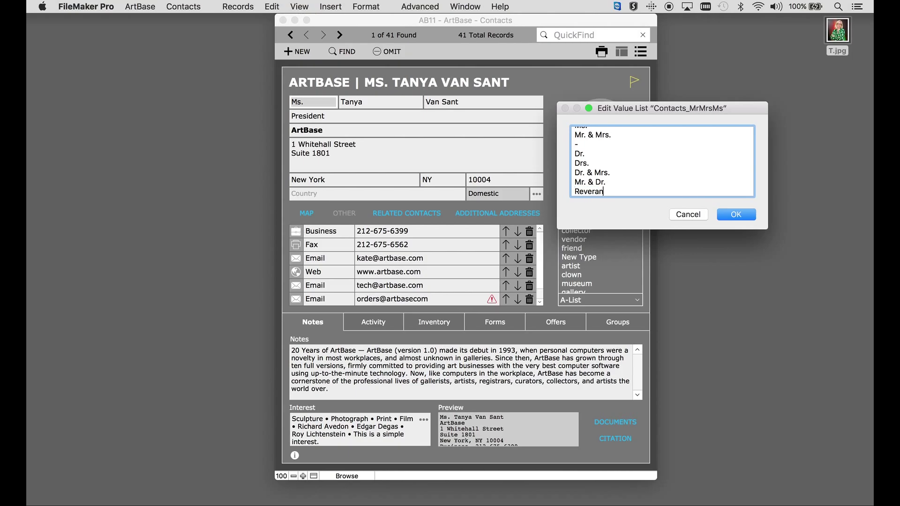
{"action": "left_click", "coordinate": [730, 215]}
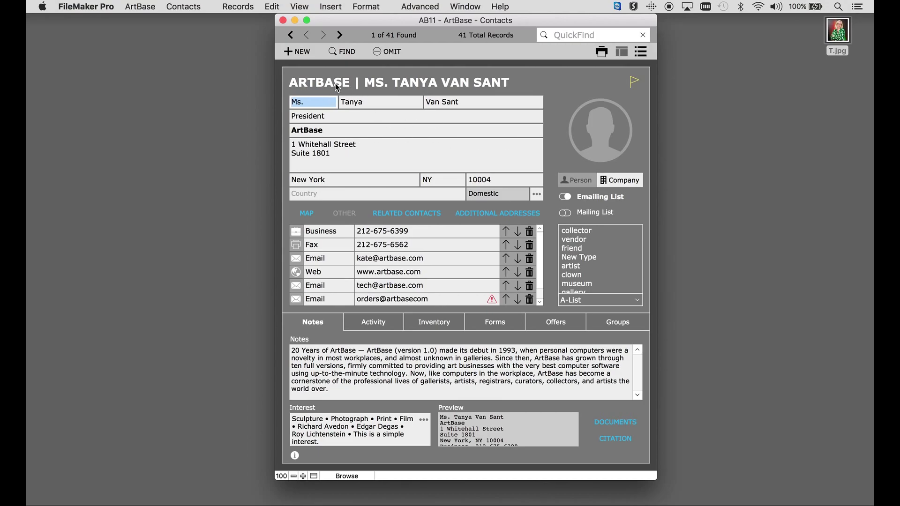
Check the new title entry, then retype the contact's title as 'Mrs.'.
{"action": "left_click", "coordinate": [308, 103]}
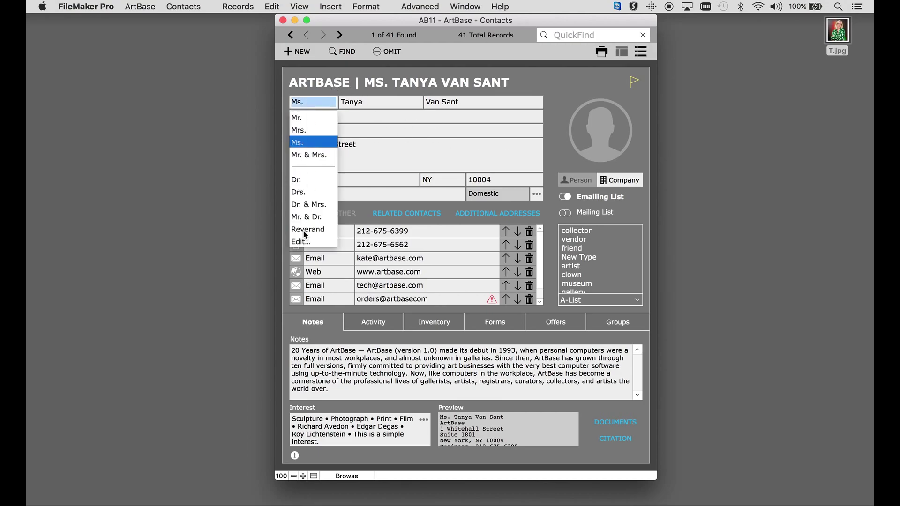
{"action": "left_click", "coordinate": [318, 104]}
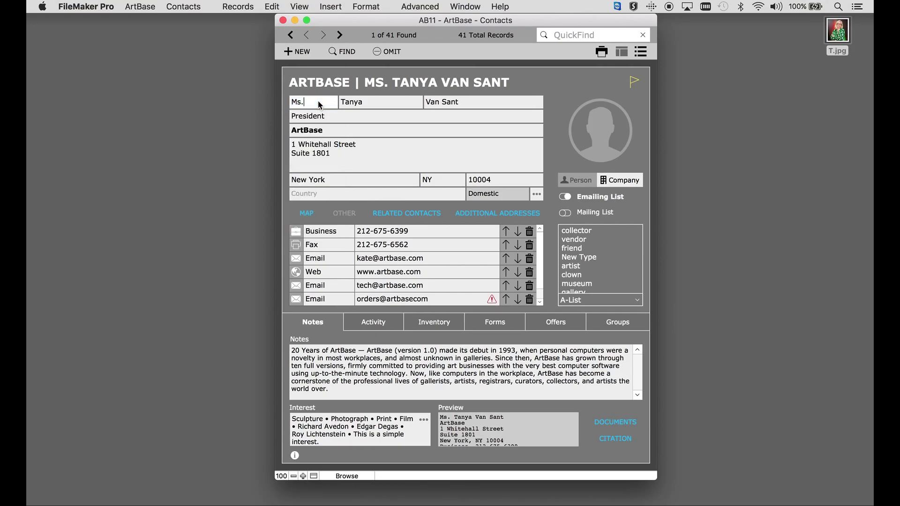
{"action": "key", "text": "BackSpace"}
{"action": "key", "text": "BackSpace"}
{"action": "key", "text": "BackSpace"}
{"action": "type", "text": "Mr"}
{"action": "type", "text": "s."}
Append an ampersand and the second person's name after the contact's existing surname.
{"action": "left_click", "coordinate": [370, 92]}
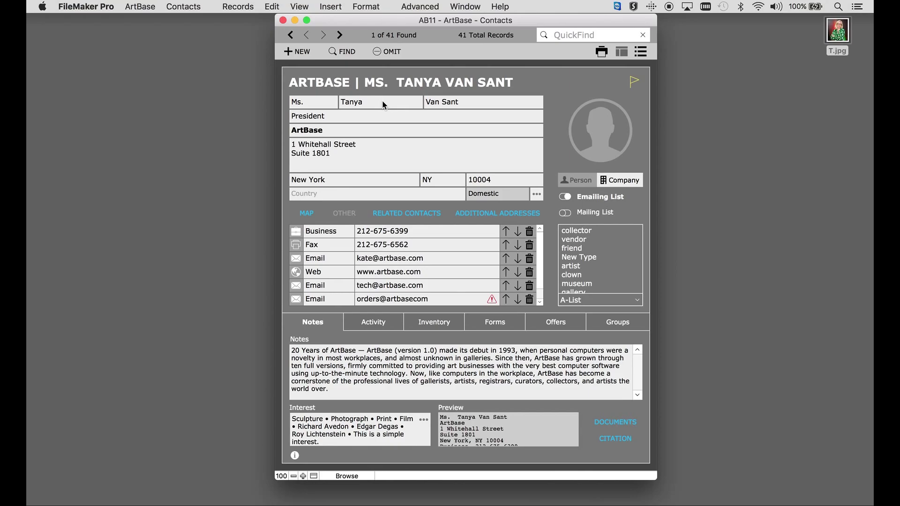
{"action": "left_click", "coordinate": [472, 96]}
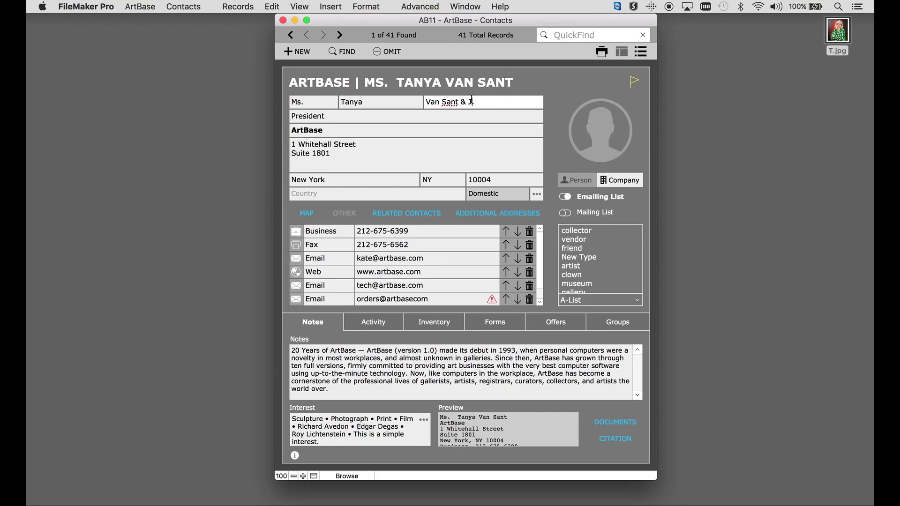
Review the salutation and address type details showing both names, then close them.
{"action": "left_click", "coordinate": [539, 195]}
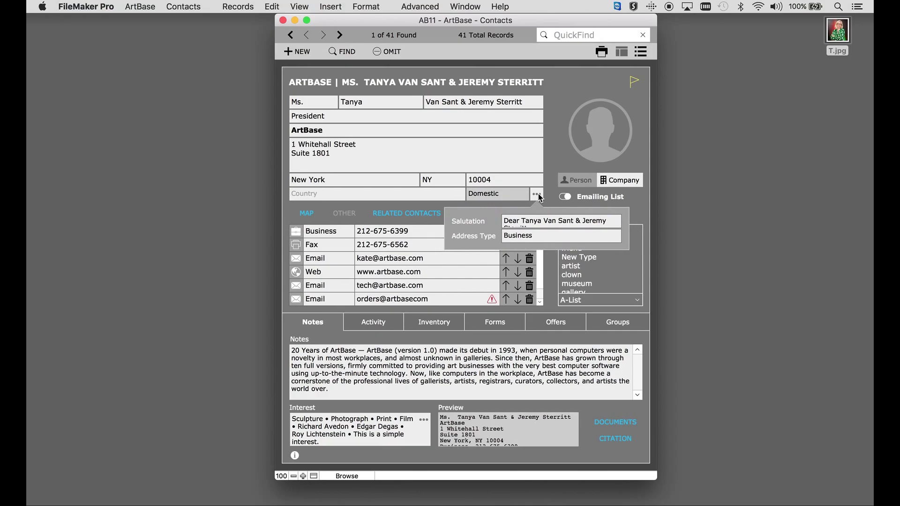
{"action": "left_click", "coordinate": [532, 221]}
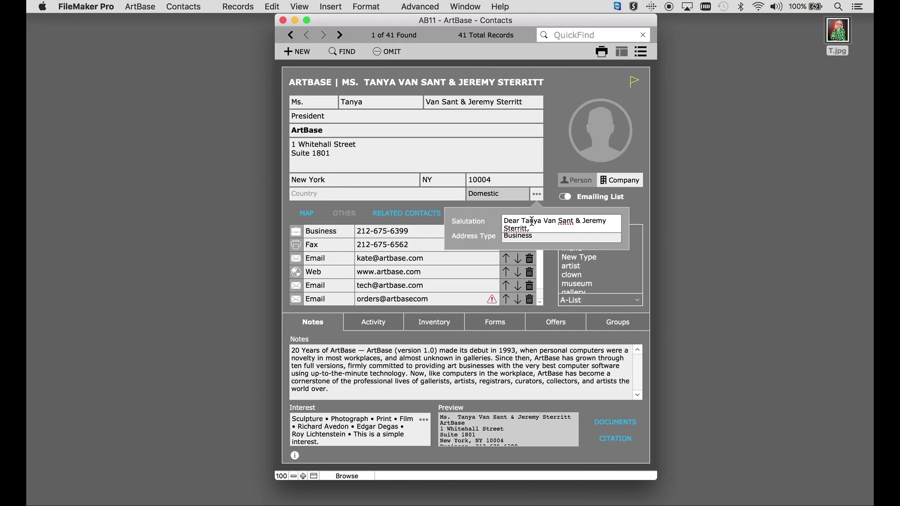
{"action": "left_click", "coordinate": [491, 222]}
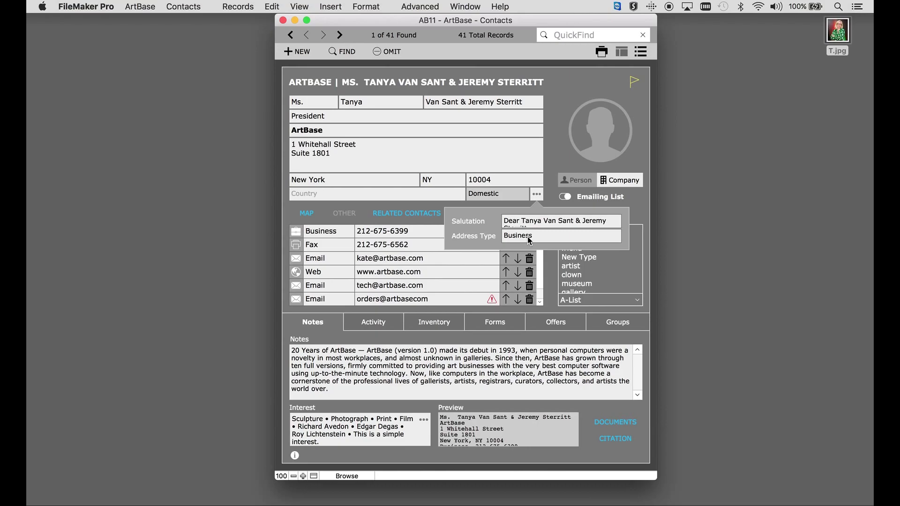
{"action": "left_click", "coordinate": [537, 193]}
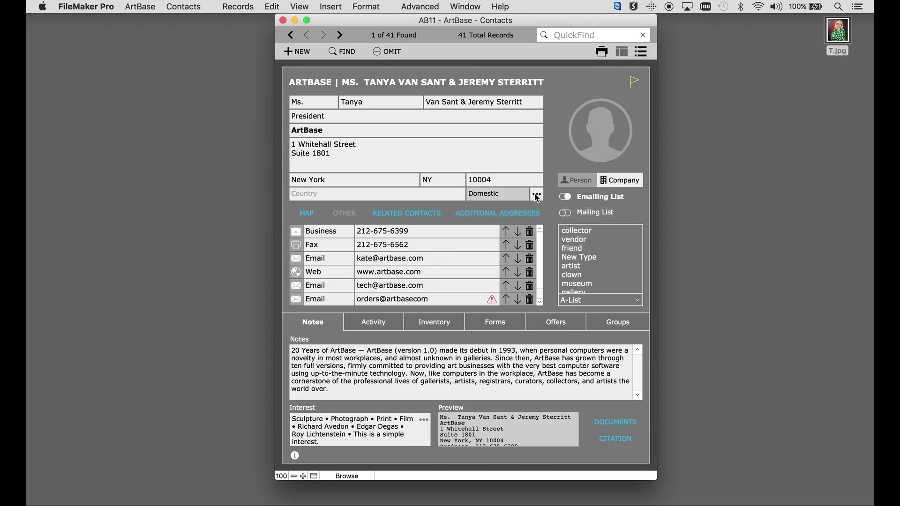
{"action": "left_click", "coordinate": [511, 218]}
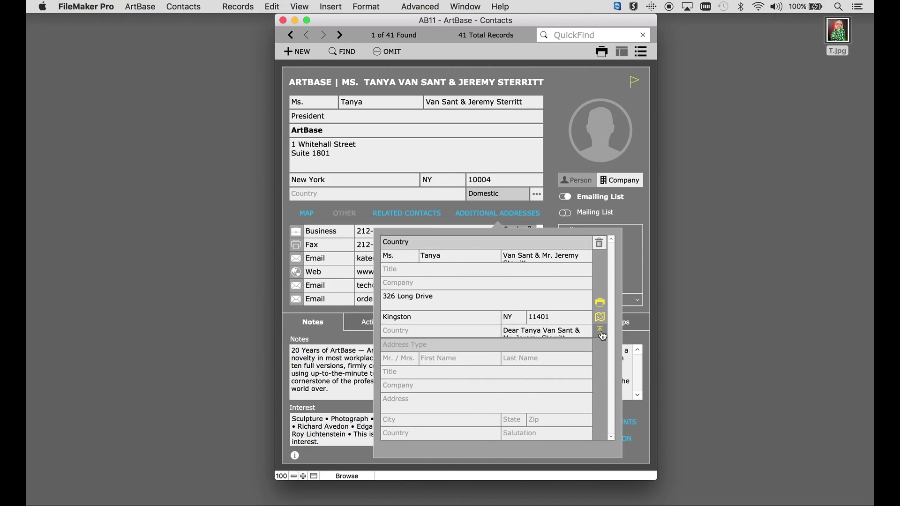
{"action": "left_click", "coordinate": [477, 214]}
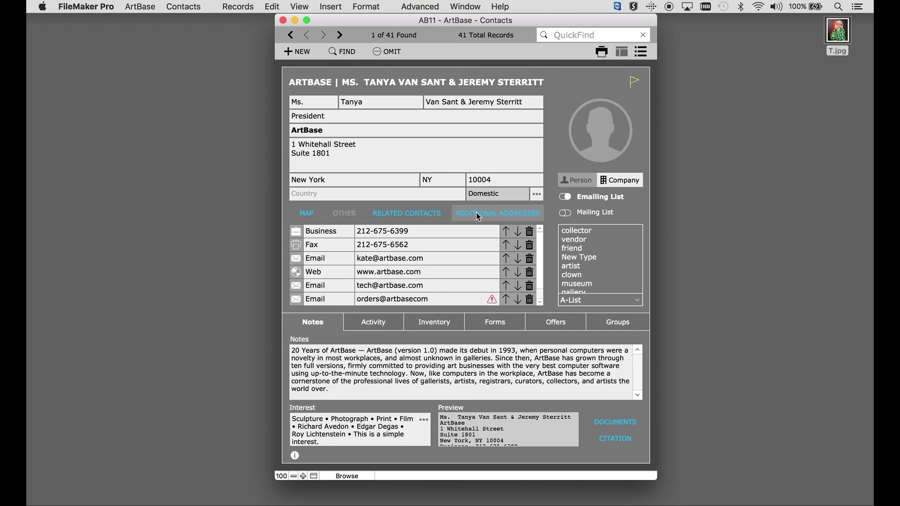
Look through the contact's map, custom fields and three related contacts.
{"action": "left_click", "coordinate": [310, 215]}
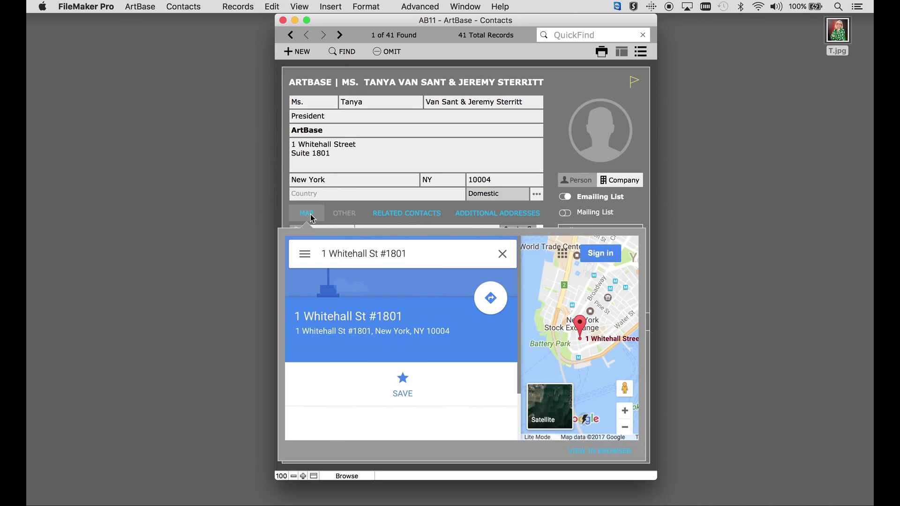
{"action": "left_click", "coordinate": [347, 214]}
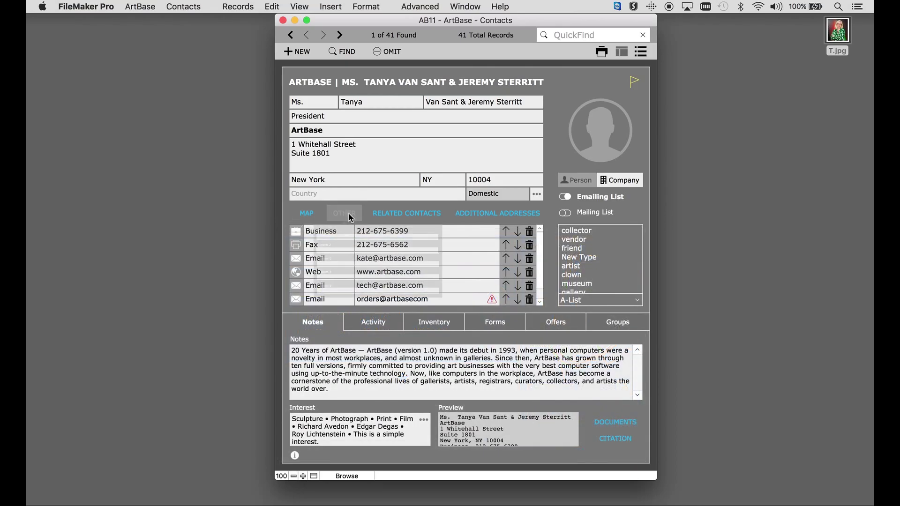
{"action": "left_click", "coordinate": [351, 218]}
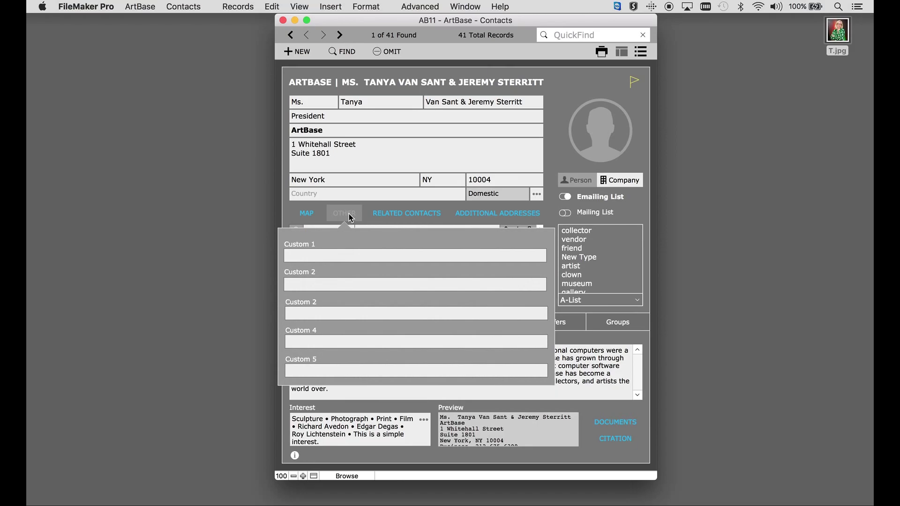
{"action": "left_click", "coordinate": [398, 215]}
{"action": "left_click", "coordinate": [399, 218]}
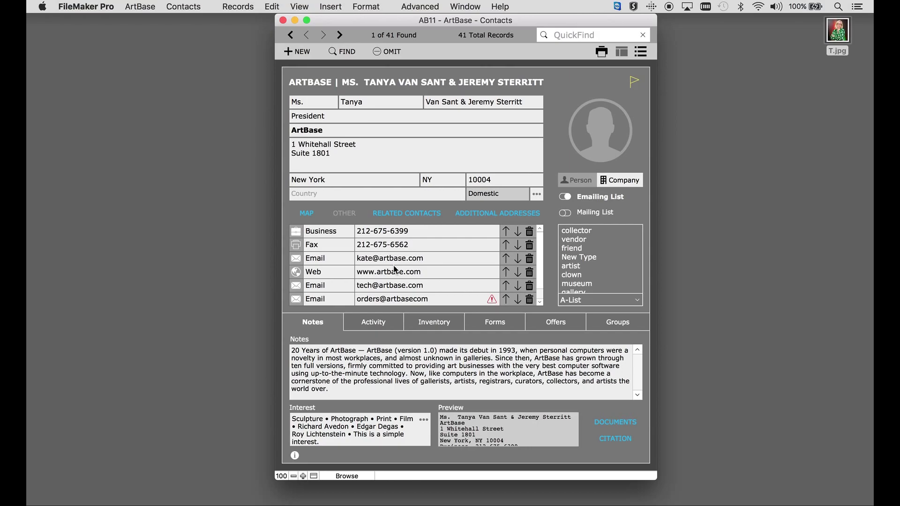
{"action": "scroll", "coordinate": [382, 264], "scroll_direction": "down", "scroll_amount": 1}
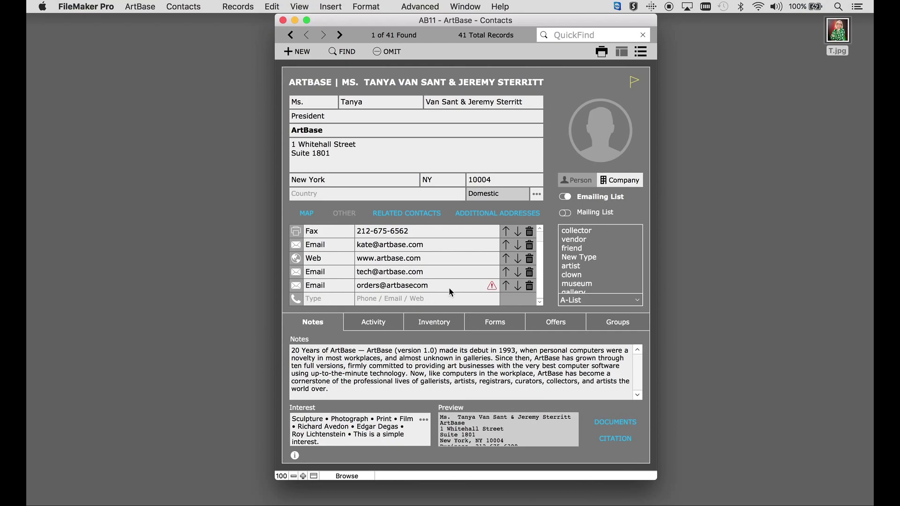
{"action": "mouse_move", "coordinate": [495, 288]}
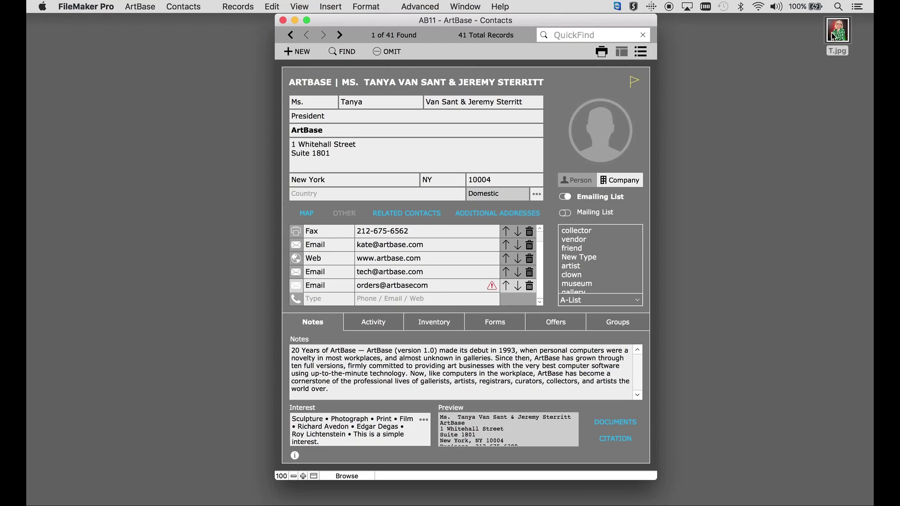
Add T.jpg as the contact's portrait photo and keep the company name first.
{"action": "left_click_drag", "start_coordinate": [838, 33], "coordinate": [602, 131]}
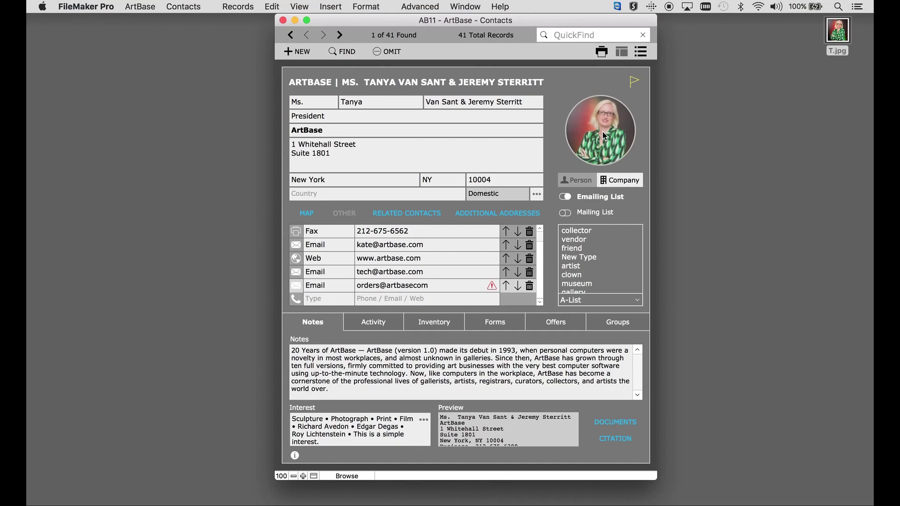
{"action": "left_click", "coordinate": [583, 183]}
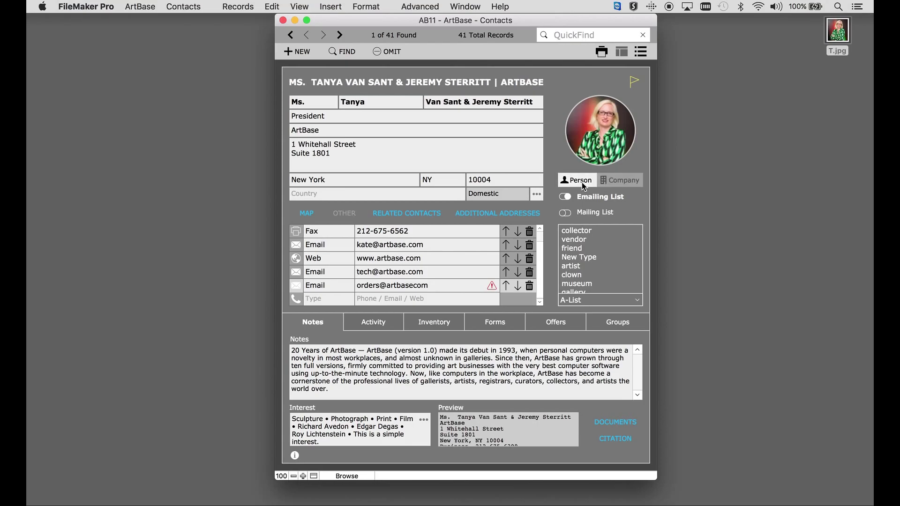
{"action": "left_click", "coordinate": [623, 181]}
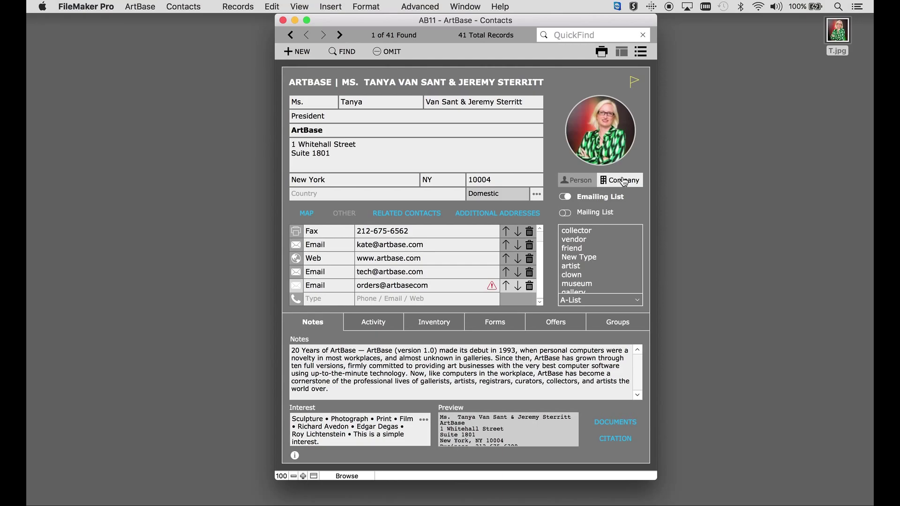
Make the contact a member of both the Emailing List and the Mailing List.
{"action": "left_click", "coordinate": [563, 198]}
{"action": "left_click", "coordinate": [563, 199]}
{"action": "left_click", "coordinate": [566, 213]}
{"action": "left_click", "coordinate": [590, 260]}
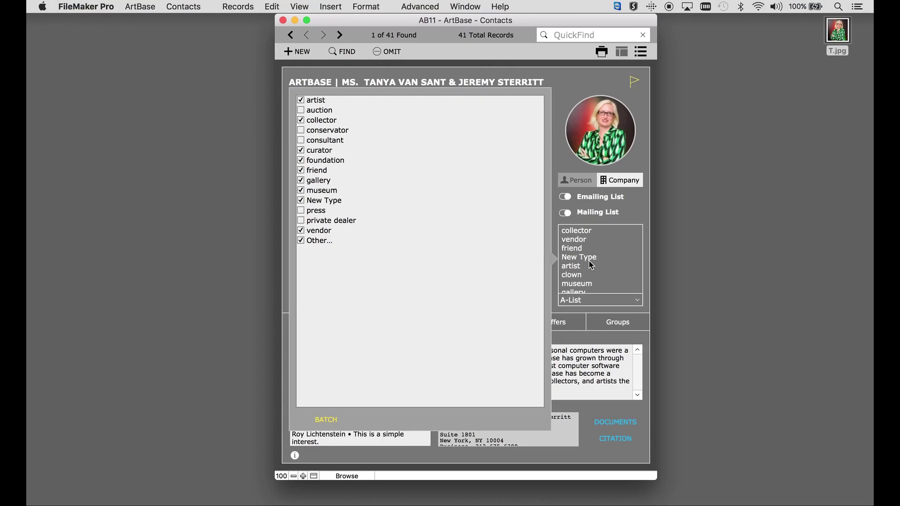
Close the contact-type checklist, leaving list membership set to A-List.
{"action": "left_click", "coordinate": [591, 265]}
{"action": "left_click", "coordinate": [582, 300]}
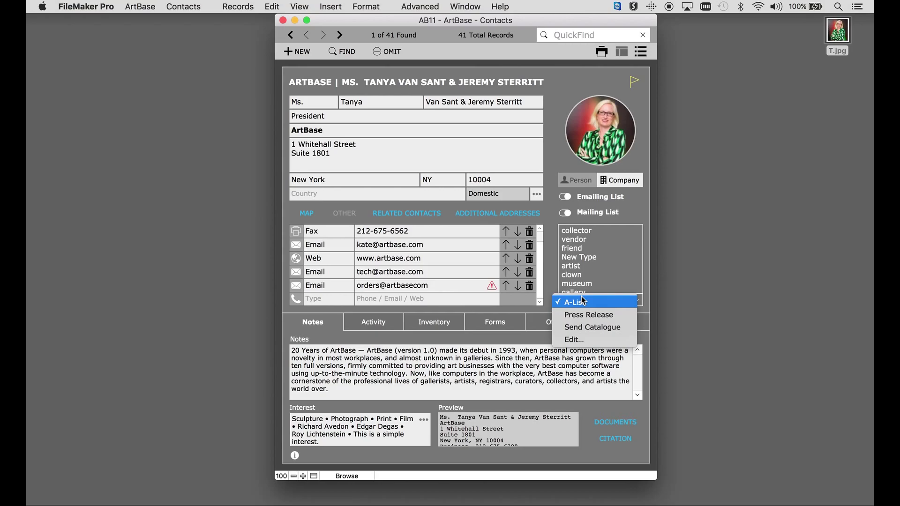
{"action": "left_click", "coordinate": [305, 330]}
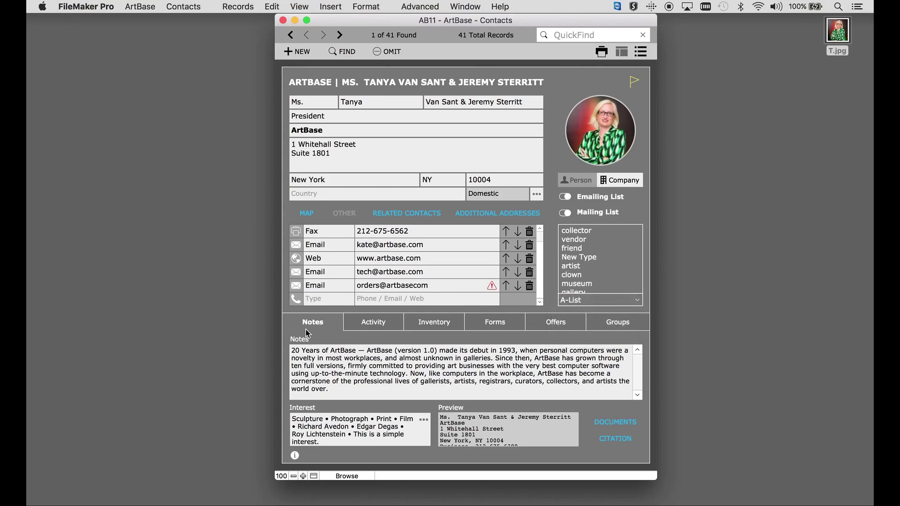
{"action": "left_click", "coordinate": [343, 366]}
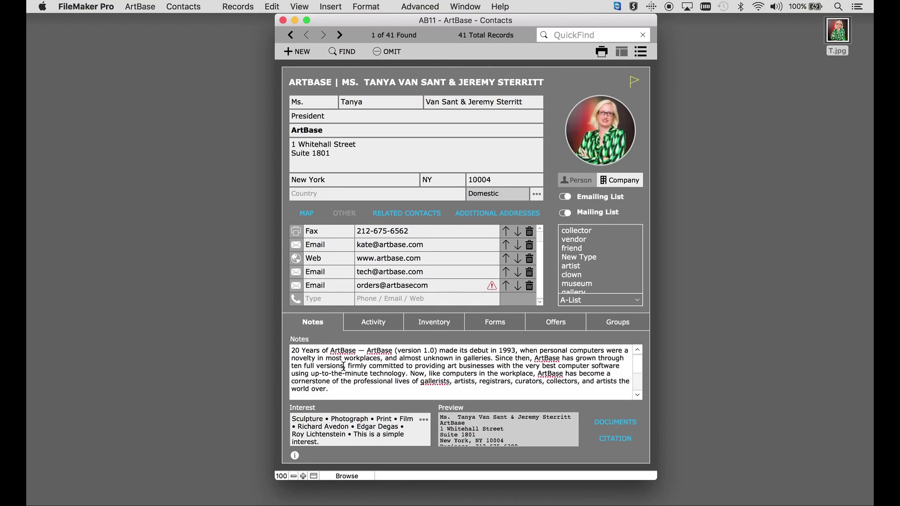
{"action": "scroll", "coordinate": [344, 366], "scroll_direction": "down", "scroll_amount": 5}
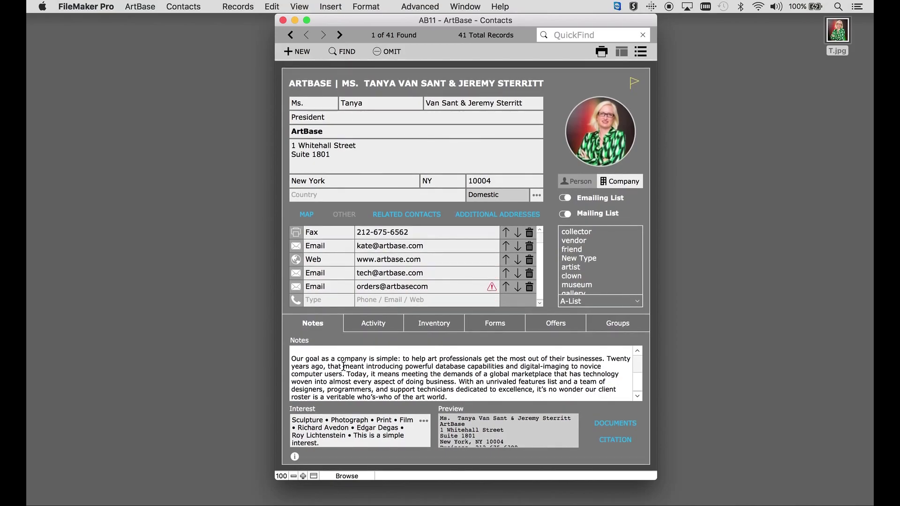
{"action": "scroll", "coordinate": [343, 367], "scroll_direction": "up", "scroll_amount": 5}
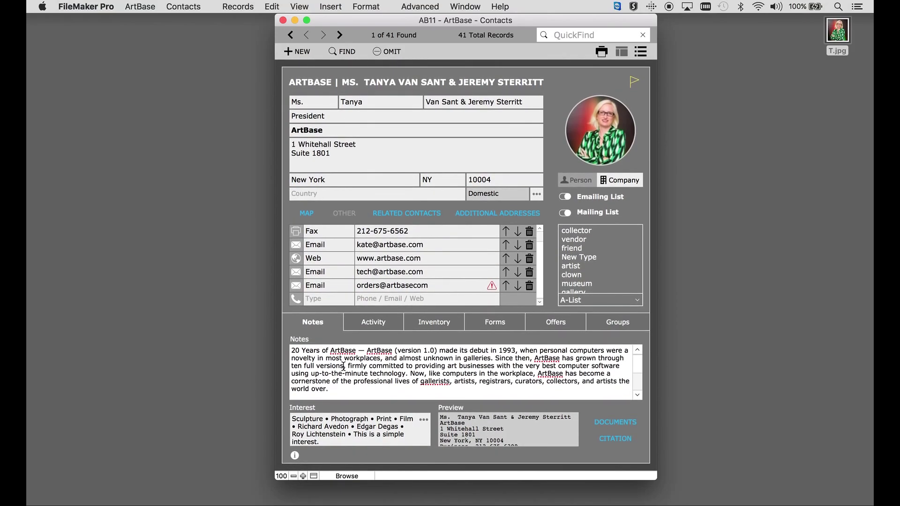
Add Glass from the category list and type Pop Art as another interest category.
{"action": "left_click", "coordinate": [335, 429]}
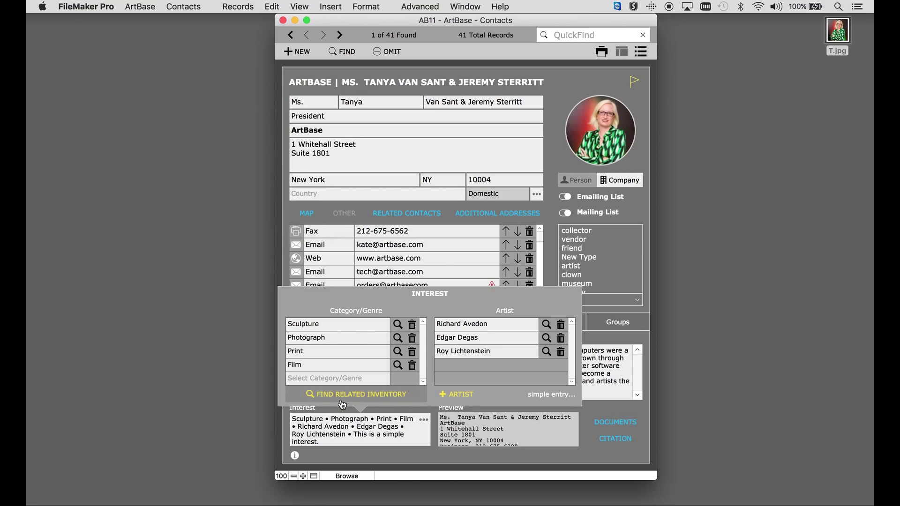
{"action": "left_click", "coordinate": [350, 382]}
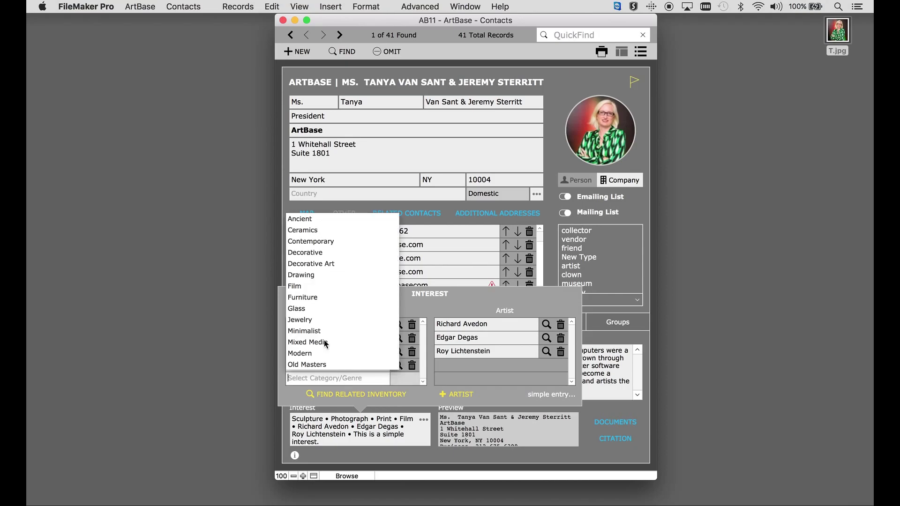
{"action": "left_click", "coordinate": [303, 317]}
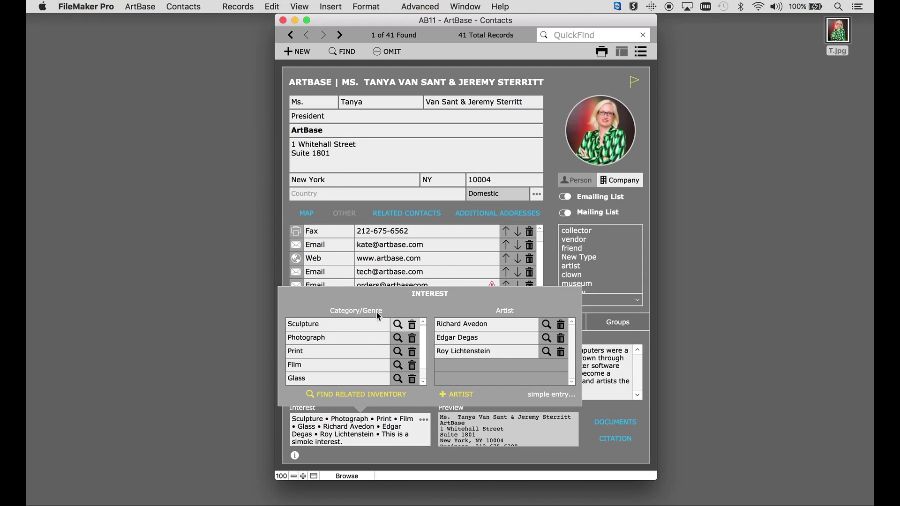
{"action": "left_click", "coordinate": [332, 379]}
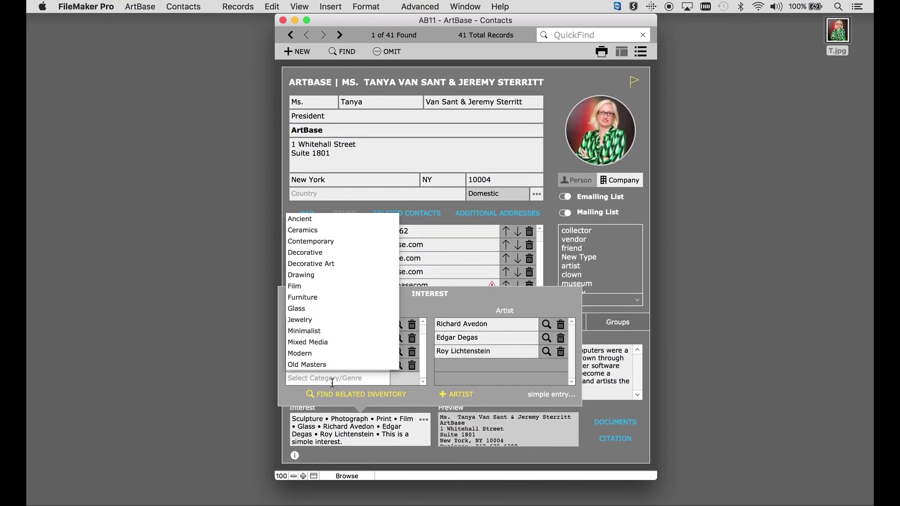
{"action": "key", "text": "Escape"}
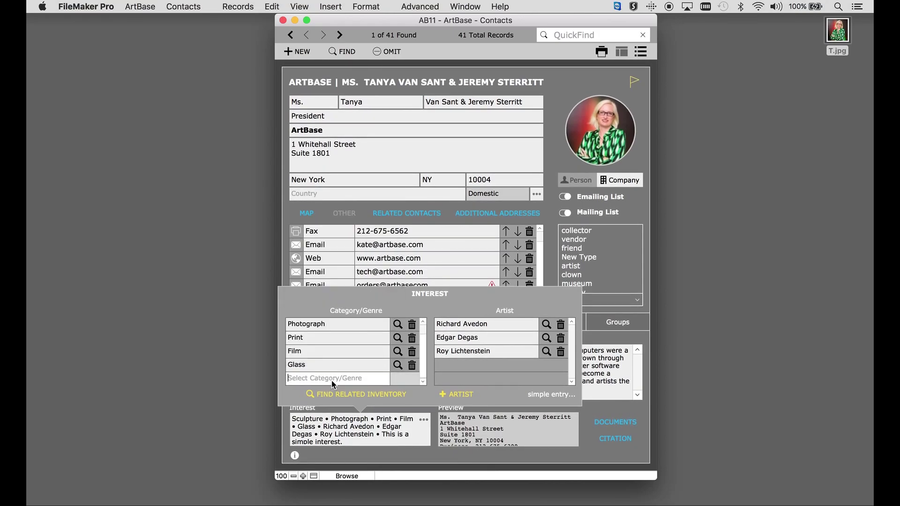
{"action": "type", "text": "Pop Art"}
Add Richard Avedon as an interest artist by searching 'aved' in Select Artist.
{"action": "left_click", "coordinate": [448, 395]}
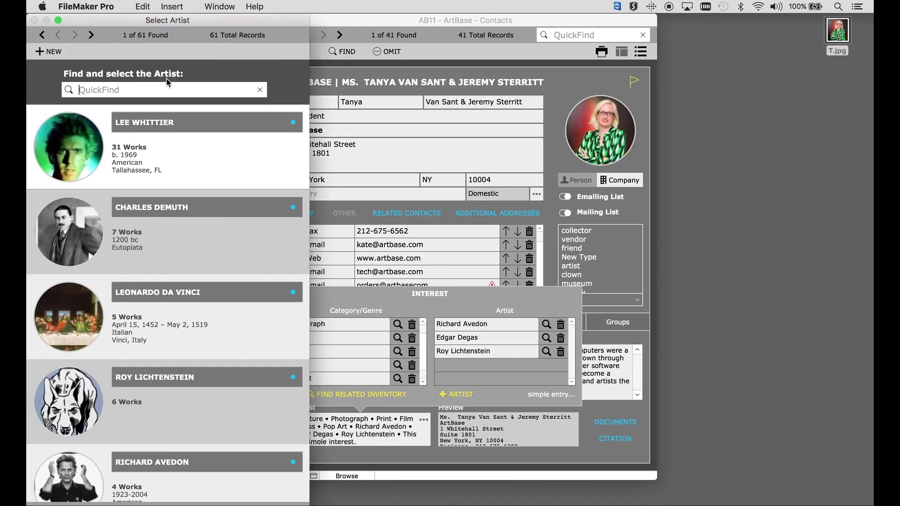
{"action": "type", "text": "aved"}
{"action": "left_click", "coordinate": [131, 124]}
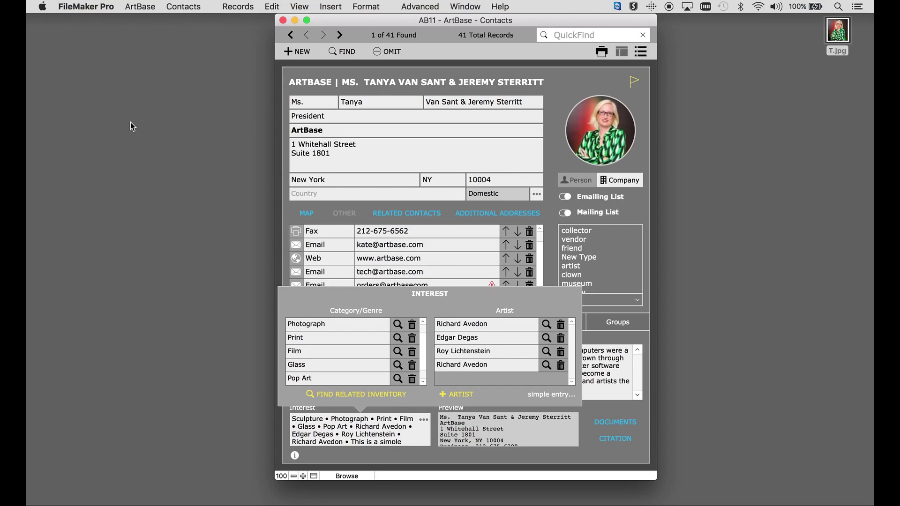
{"action": "left_click", "coordinate": [398, 326]}
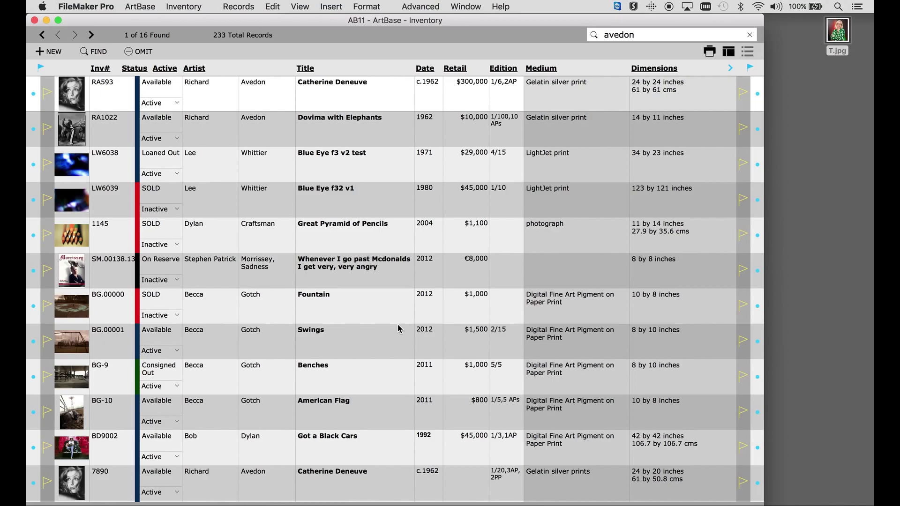
{"action": "left_click", "coordinate": [46, 20]}
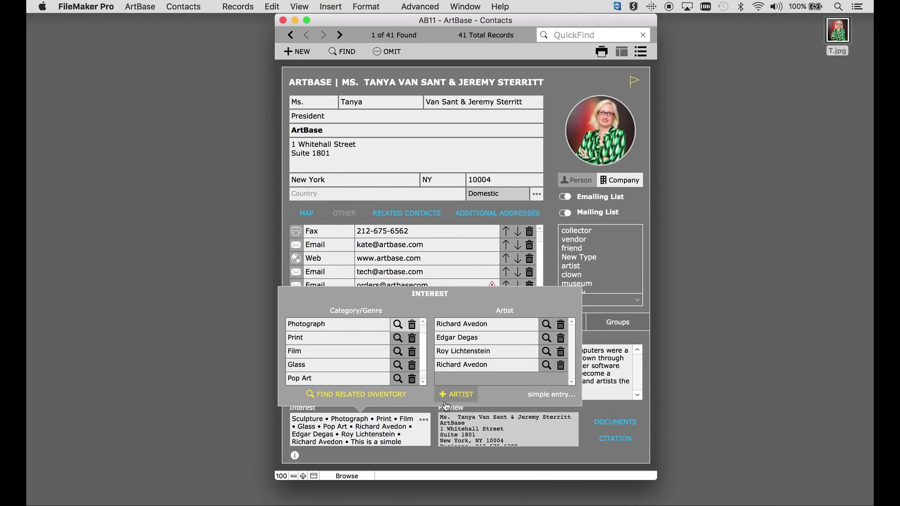
Close the interest editor, select all the preview text, and list the attached documents.
{"action": "left_click", "coordinate": [445, 426]}
{"action": "left_click", "coordinate": [472, 425]}
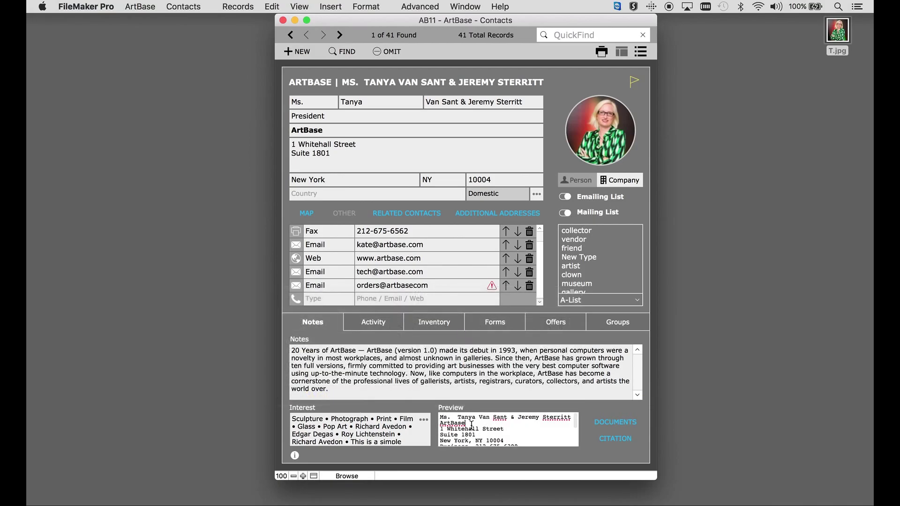
{"action": "key", "text": "super+a"}
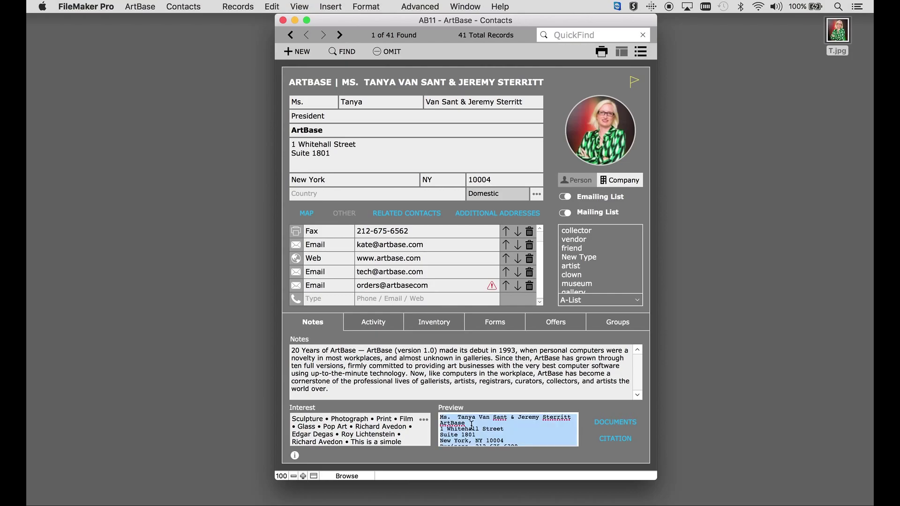
{"action": "left_click", "coordinate": [591, 418]}
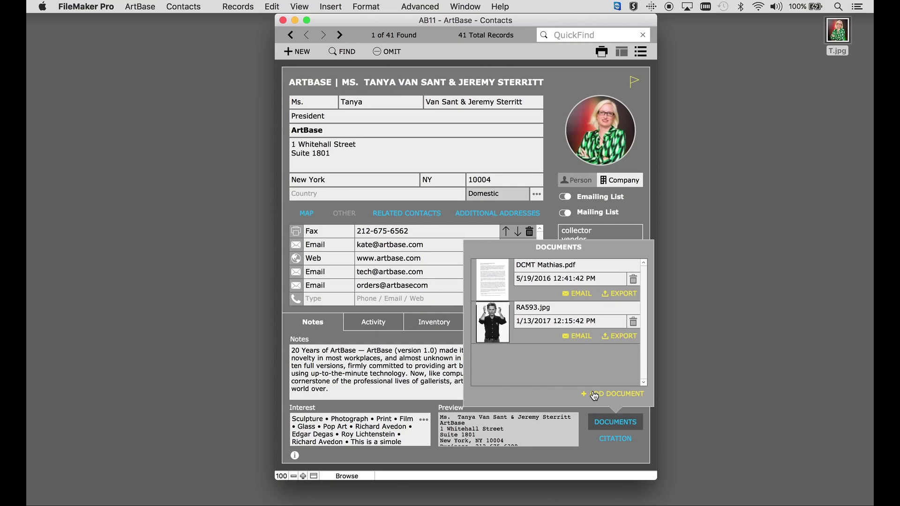
{"action": "left_click", "coordinate": [594, 396]}
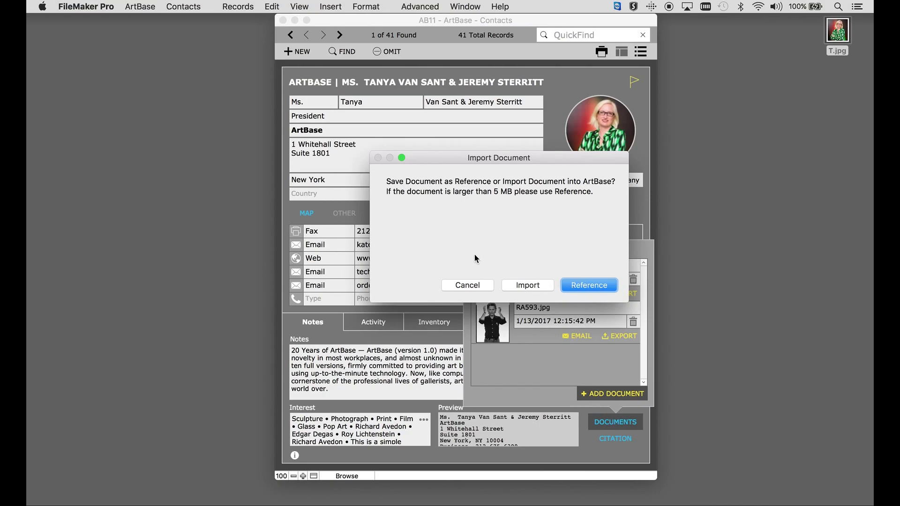
{"action": "left_click", "coordinate": [470, 286]}
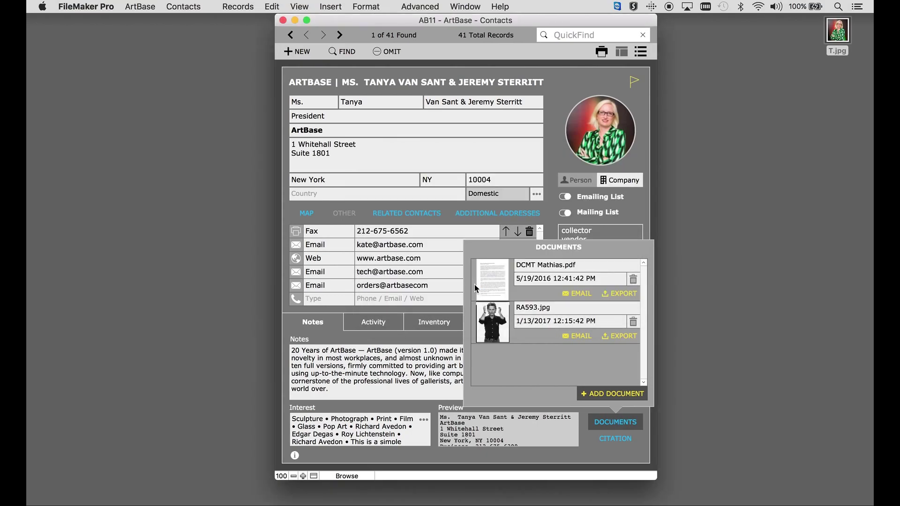
Close the documents list, then view and close the provenance citation.
{"action": "left_click", "coordinate": [613, 421]}
{"action": "left_click", "coordinate": [615, 437]}
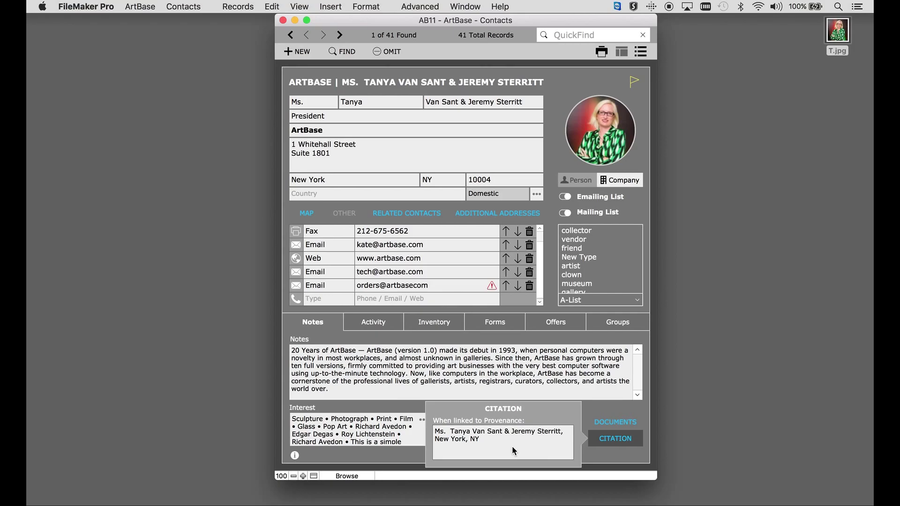
{"action": "left_click", "coordinate": [600, 438]}
Show the contact's Activity history and scroll through its entries.
{"action": "left_click", "coordinate": [382, 327]}
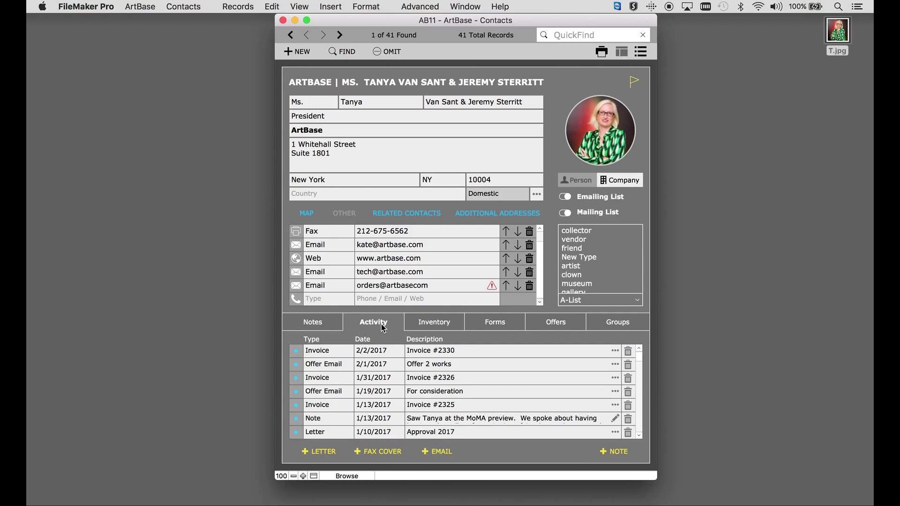
{"action": "scroll", "coordinate": [392, 367], "scroll_direction": "down", "scroll_amount": 8}
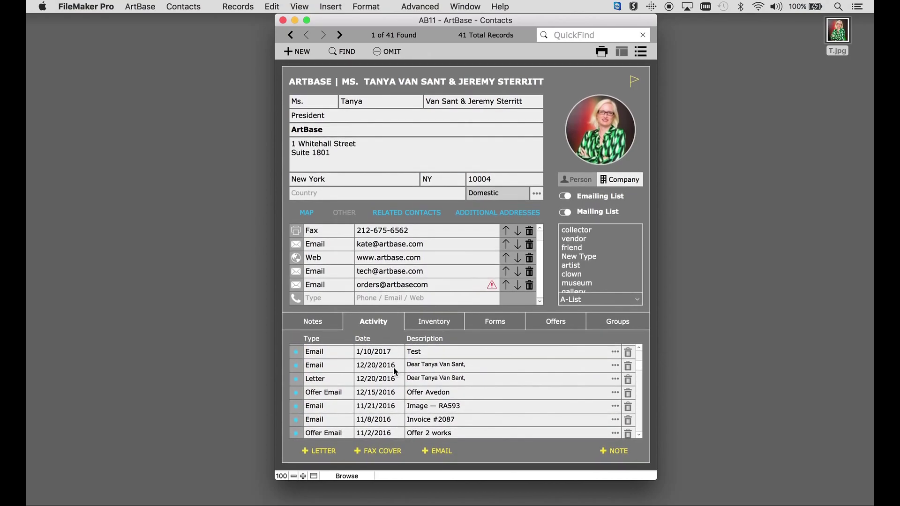
{"action": "scroll", "coordinate": [395, 372], "scroll_direction": "down", "scroll_amount": 2}
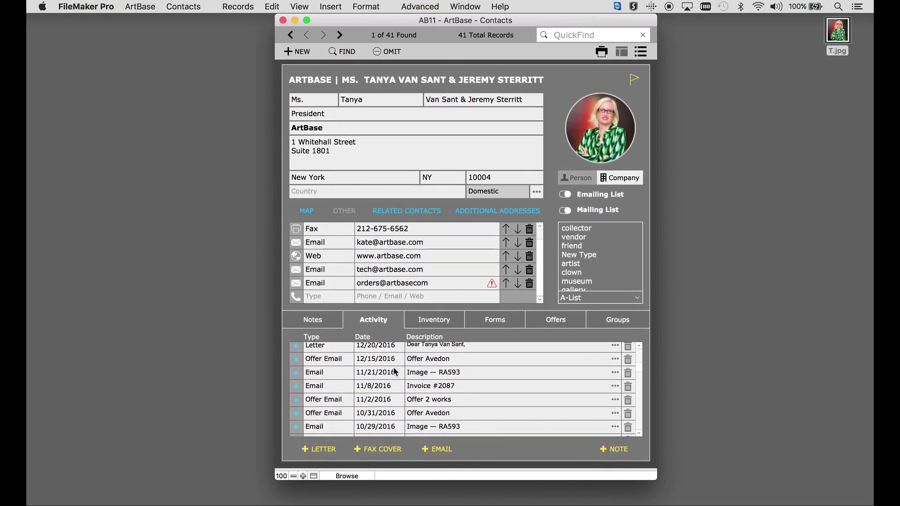
{"action": "scroll", "coordinate": [395, 372], "scroll_direction": "up", "scroll_amount": 2}
{"action": "scroll", "coordinate": [394, 372], "scroll_direction": "up", "scroll_amount": 8}
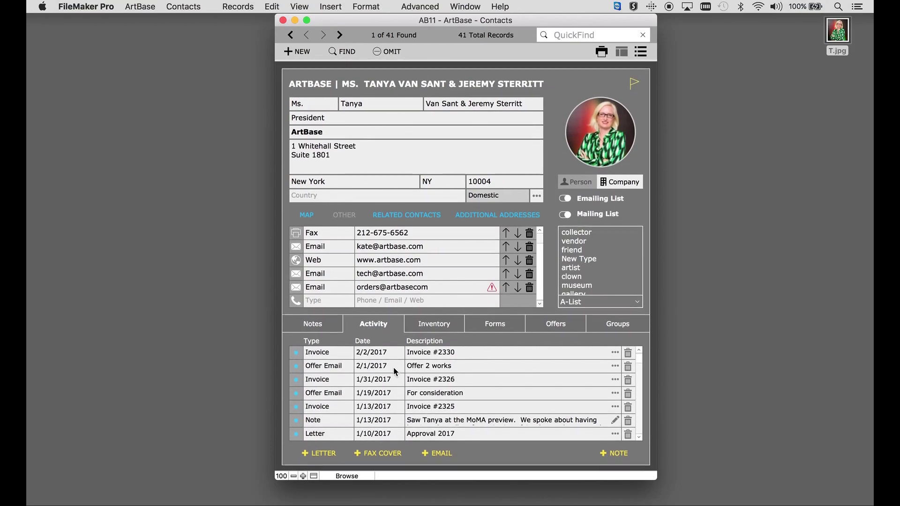
Add a new Note reading 'Meeting with Tanya 12/24/16' to the Activity list.
{"action": "left_click", "coordinate": [610, 452]}
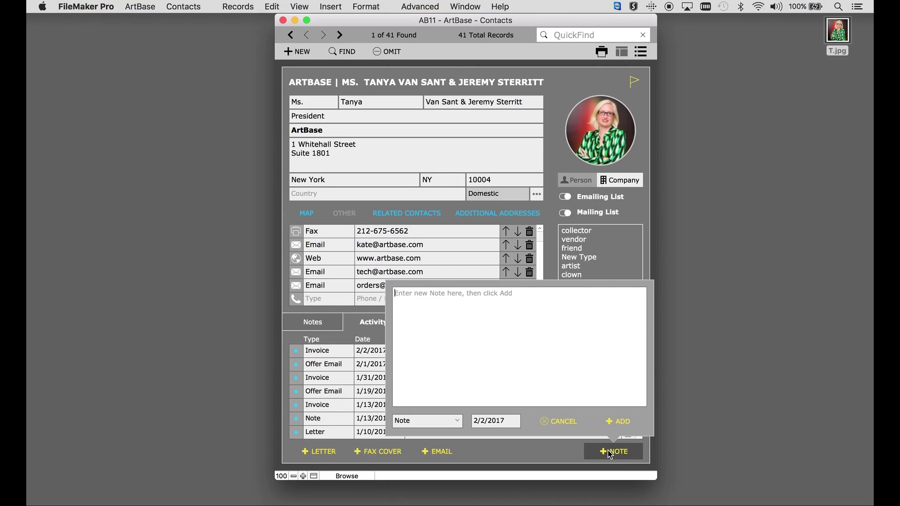
{"action": "type", "text": "Meeting with "}
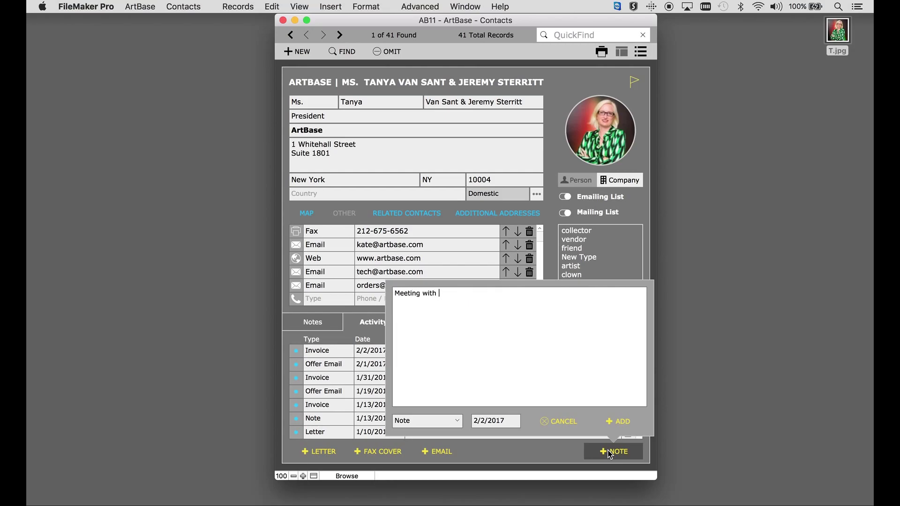
{"action": "type", "text": "Tanya 12/24/16"}
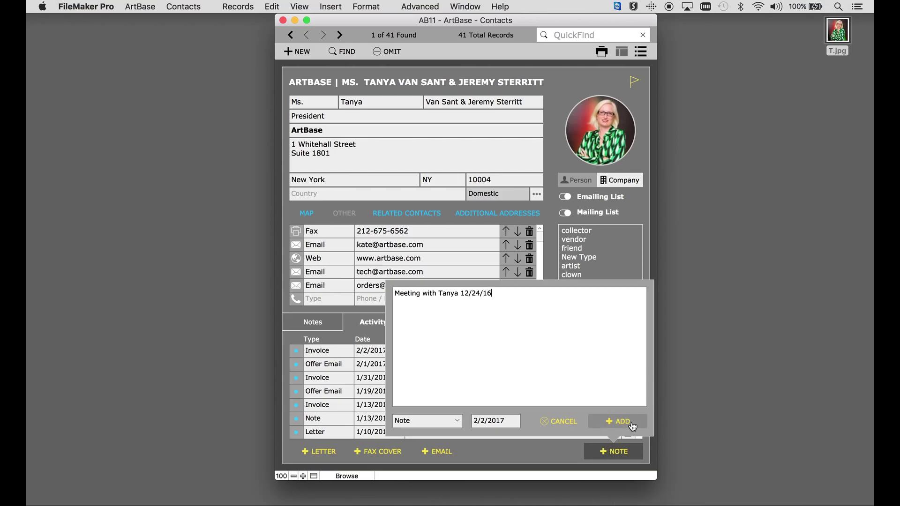
{"action": "left_click", "coordinate": [619, 421]}
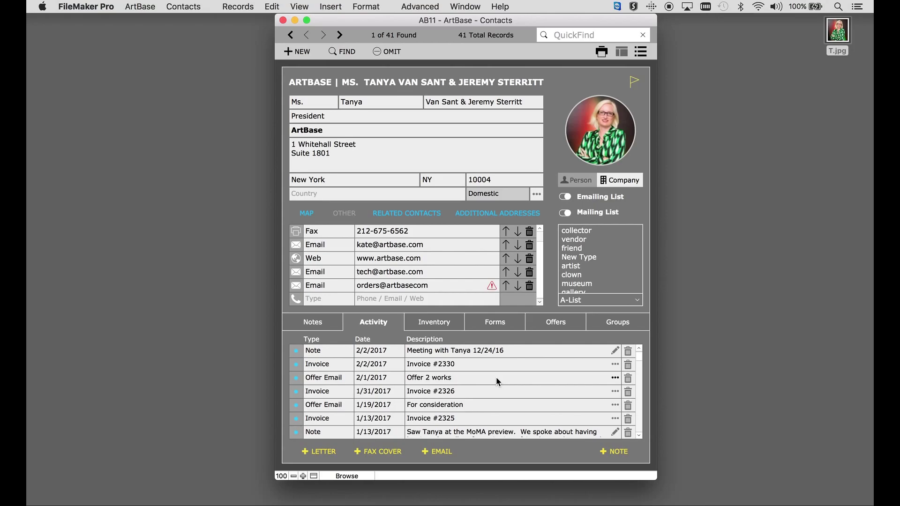
{"action": "left_click", "coordinate": [616, 360]}
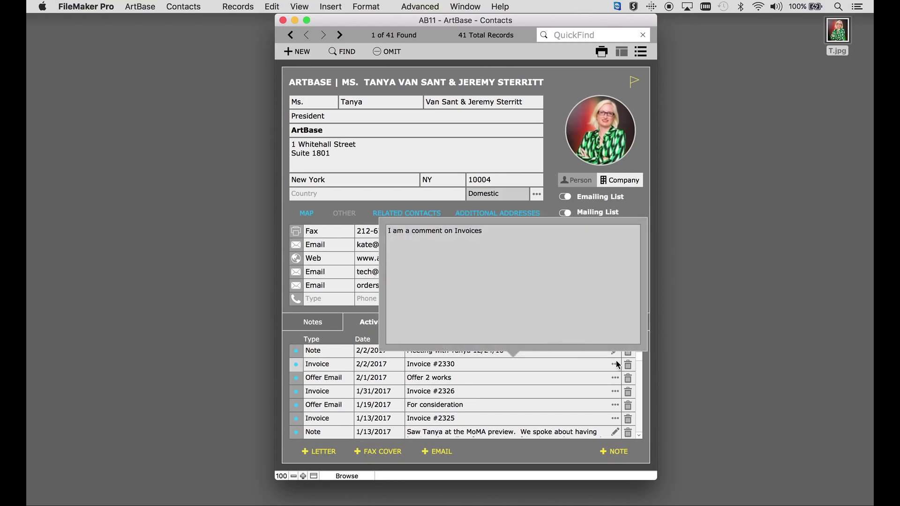
{"action": "left_click", "coordinate": [615, 361]}
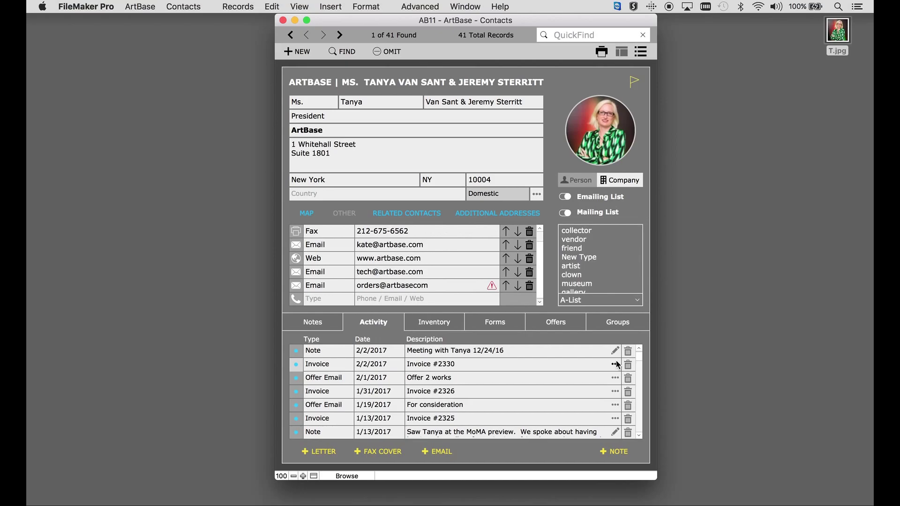
{"action": "left_click", "coordinate": [614, 392]}
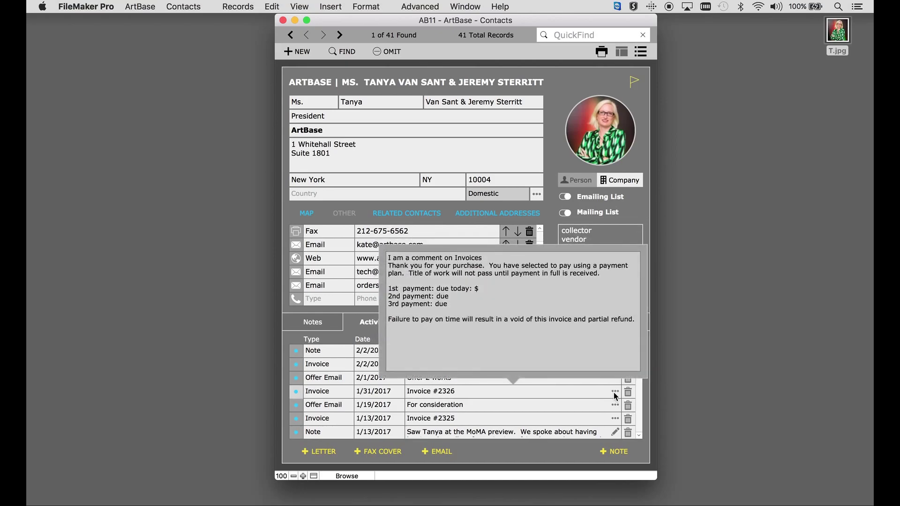
{"action": "left_click", "coordinate": [614, 392]}
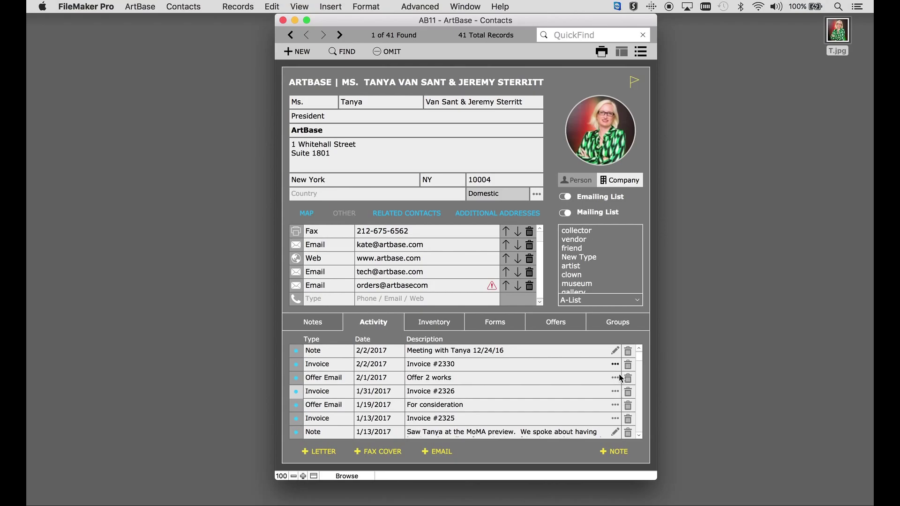
{"action": "left_click", "coordinate": [615, 432]}
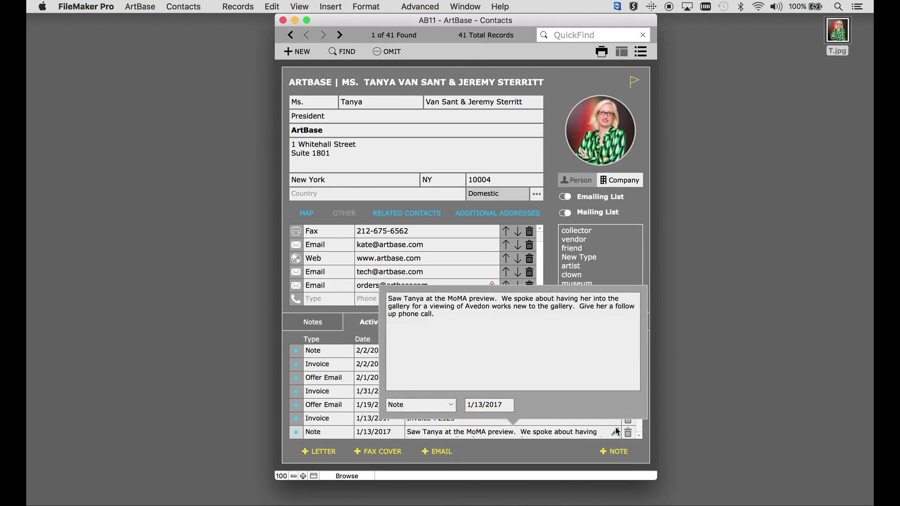
{"action": "left_click", "coordinate": [616, 432]}
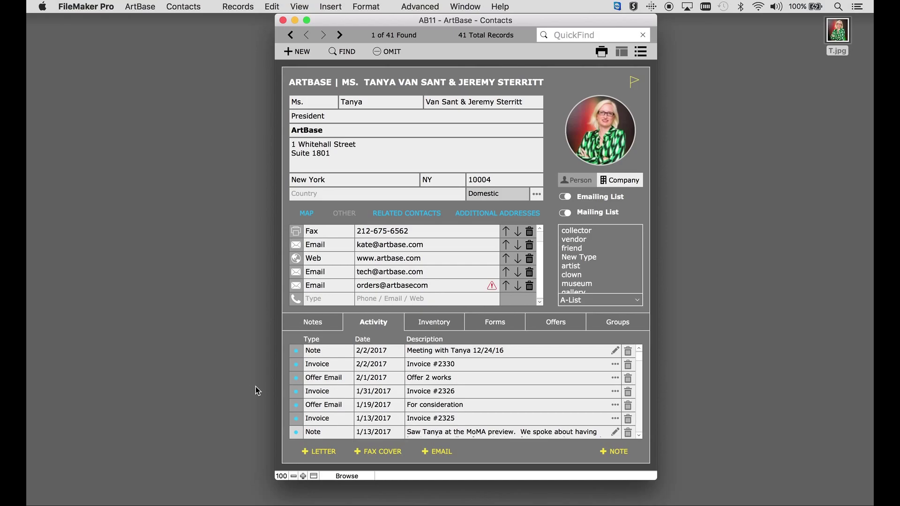
{"action": "left_click", "coordinate": [297, 364]}
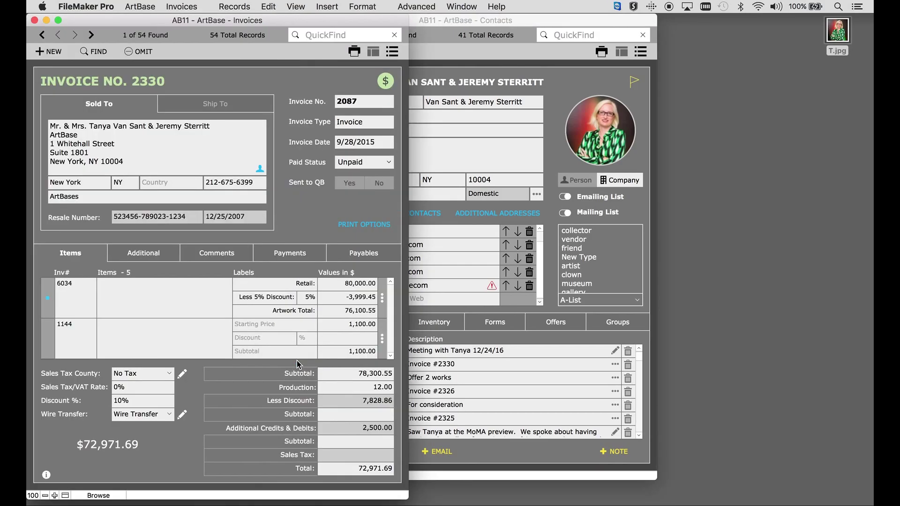
{"action": "left_click", "coordinate": [34, 21]}
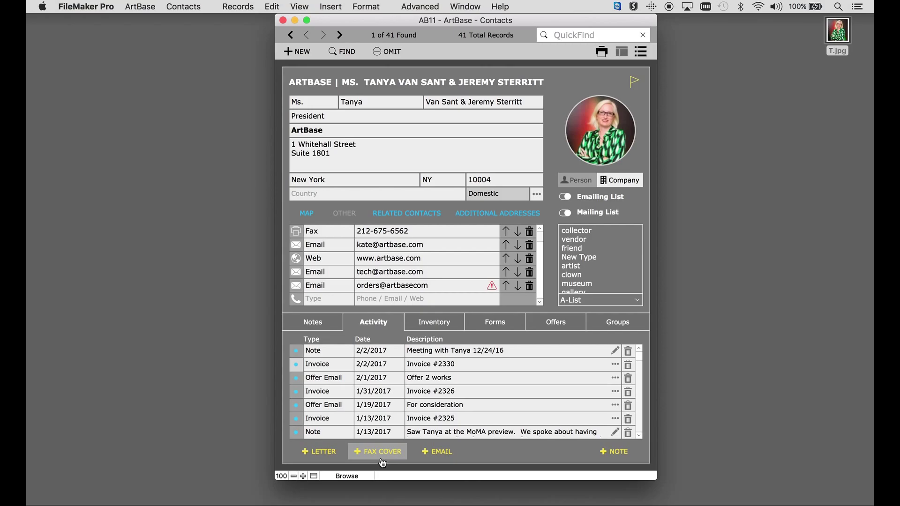
Browse the Inventory's Received From, At This Location, Payables and Consultant lists, ending on Invoiced To.
{"action": "left_click", "coordinate": [442, 324]}
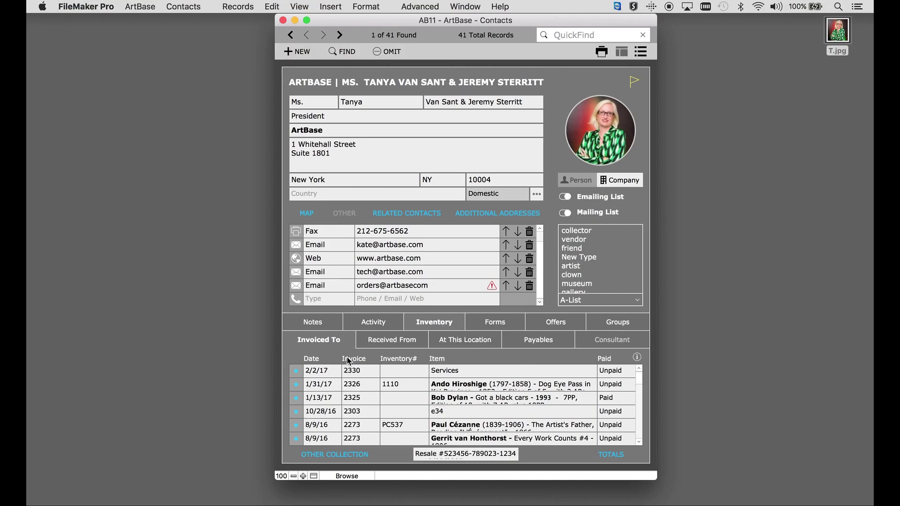
{"action": "left_click", "coordinate": [375, 343]}
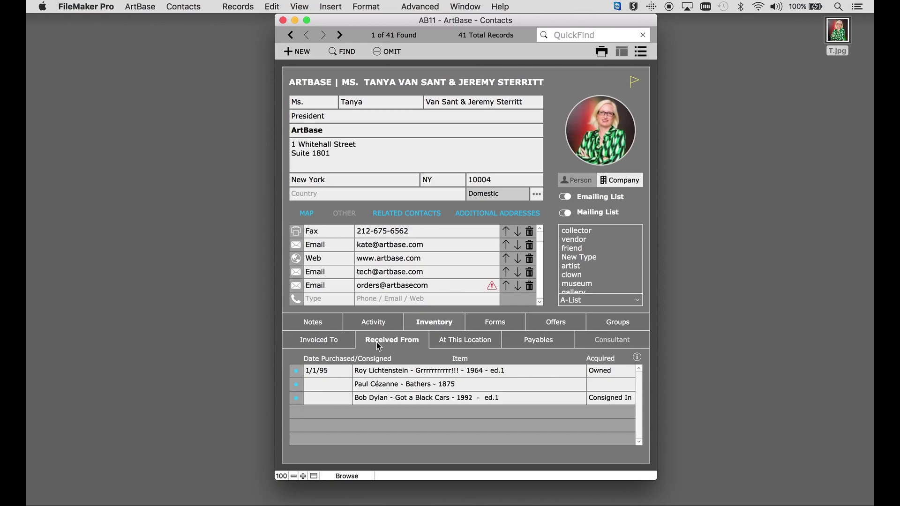
{"action": "left_click", "coordinate": [453, 343]}
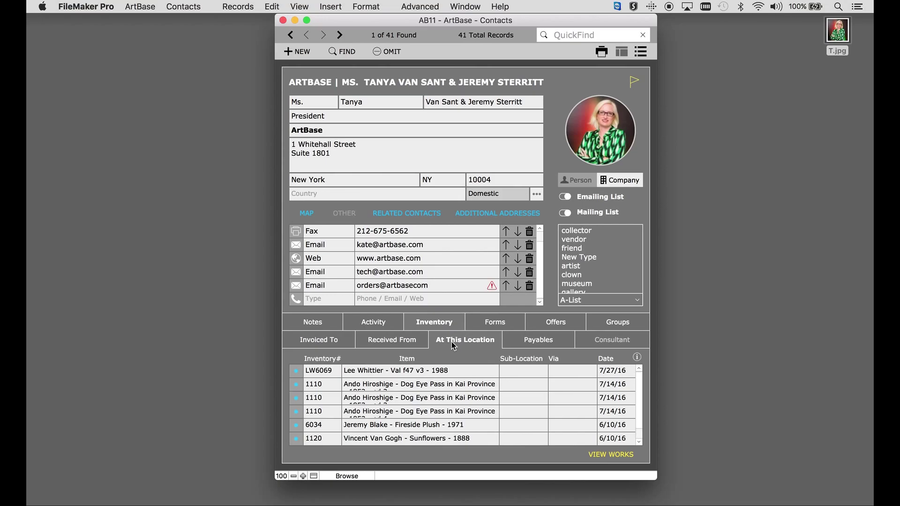
{"action": "left_click", "coordinate": [535, 341]}
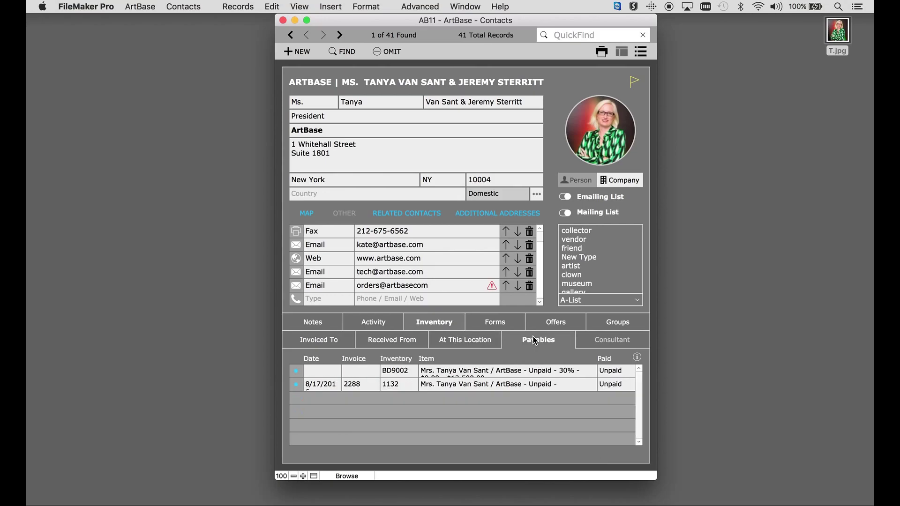
{"action": "left_click", "coordinate": [617, 344]}
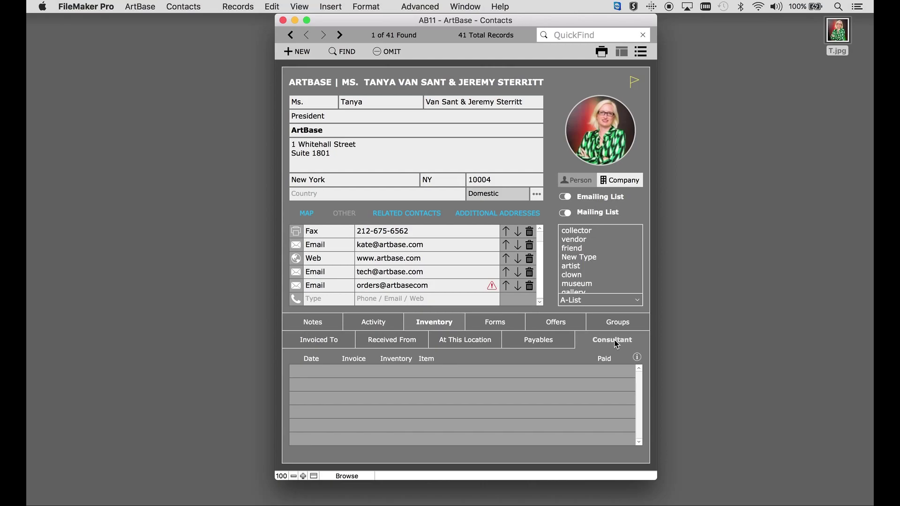
{"action": "left_click", "coordinate": [342, 342]}
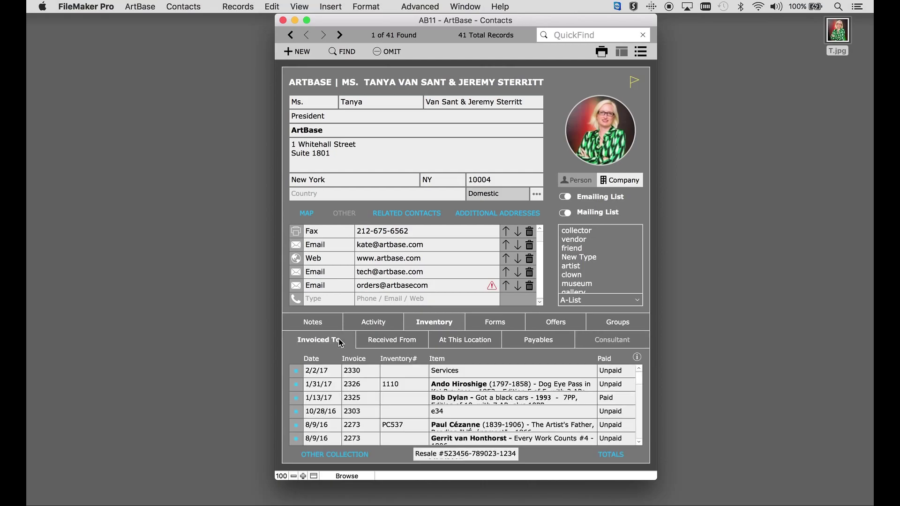
{"action": "left_click", "coordinate": [338, 457]}
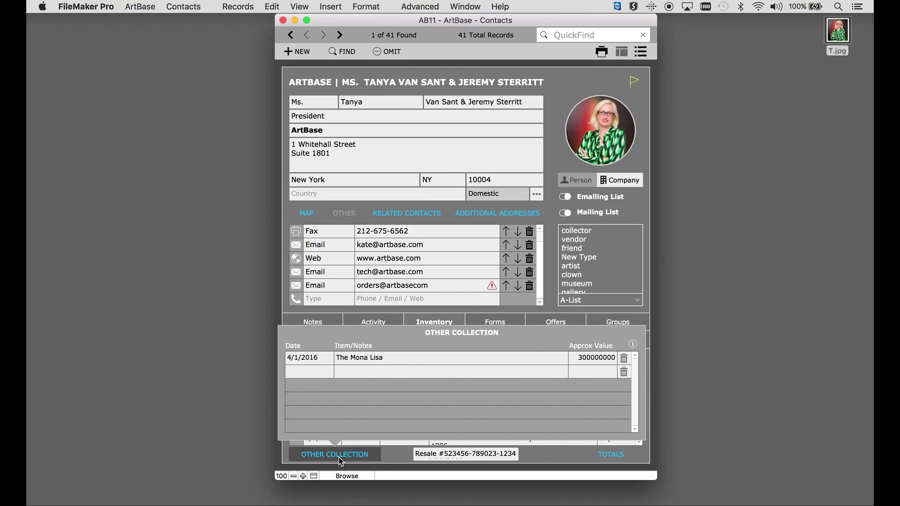
{"action": "left_click", "coordinate": [340, 460]}
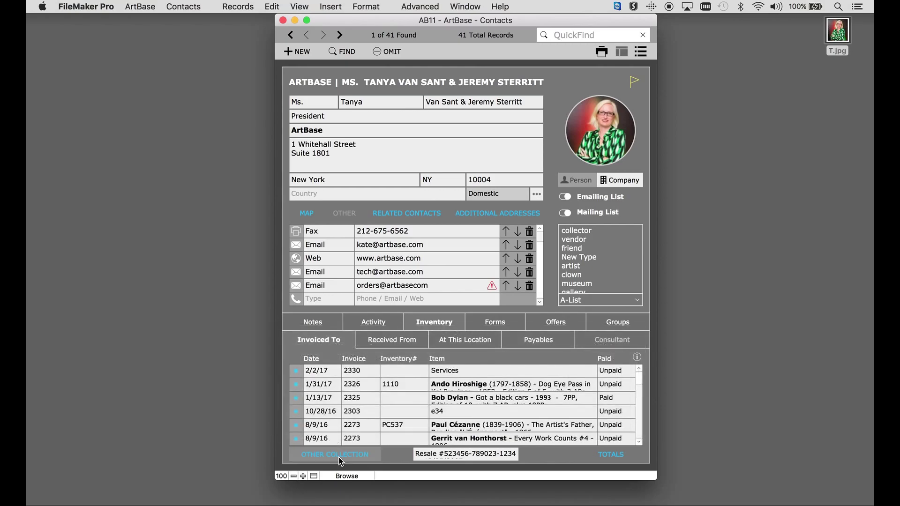
{"action": "left_click", "coordinate": [443, 456]}
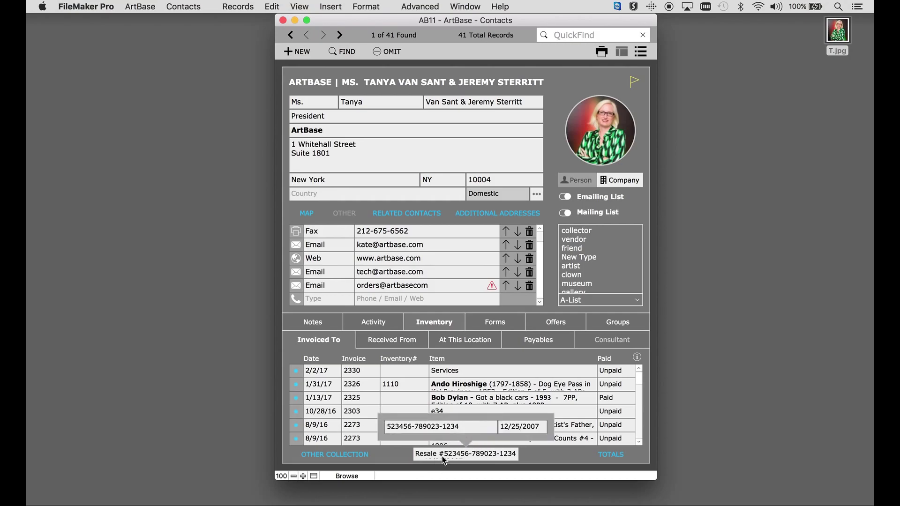
{"action": "left_click", "coordinate": [612, 457]}
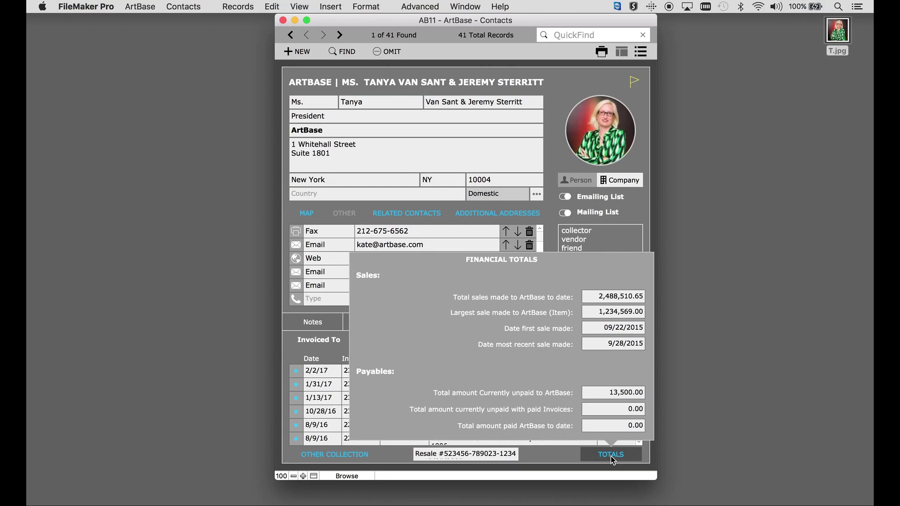
{"action": "left_click", "coordinate": [612, 458]}
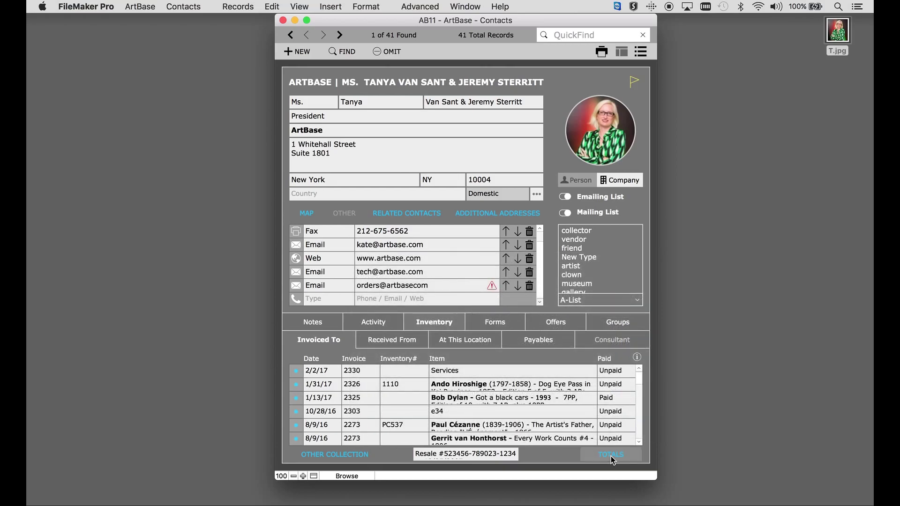
Check Forms' Shipped By list, toggle Preferred Shipper on then off, and show Offers.
{"action": "left_click", "coordinate": [495, 327]}
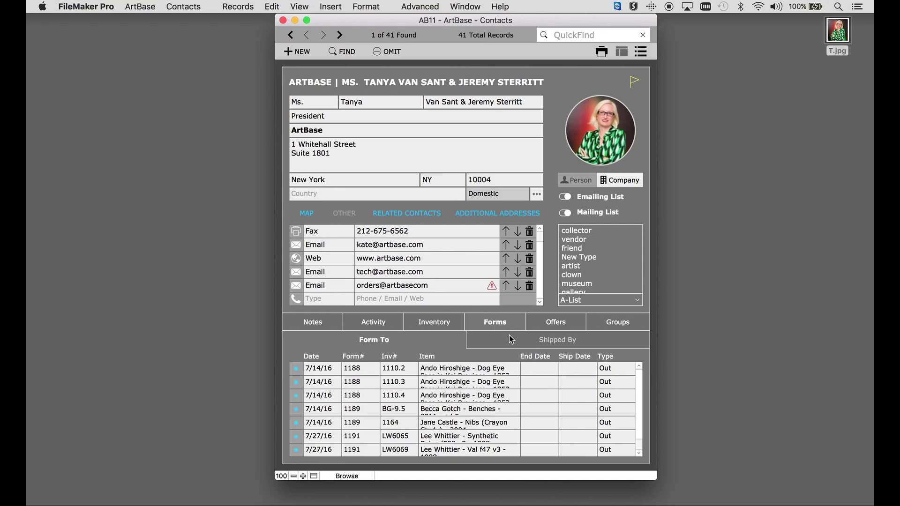
{"action": "left_click", "coordinate": [511, 340]}
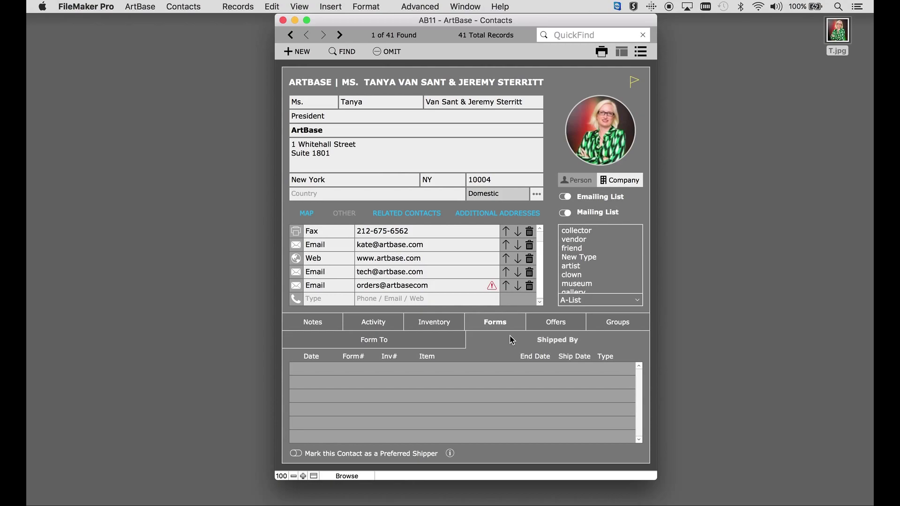
{"action": "left_click", "coordinate": [296, 454]}
{"action": "left_click", "coordinate": [296, 454]}
{"action": "left_click", "coordinate": [565, 324]}
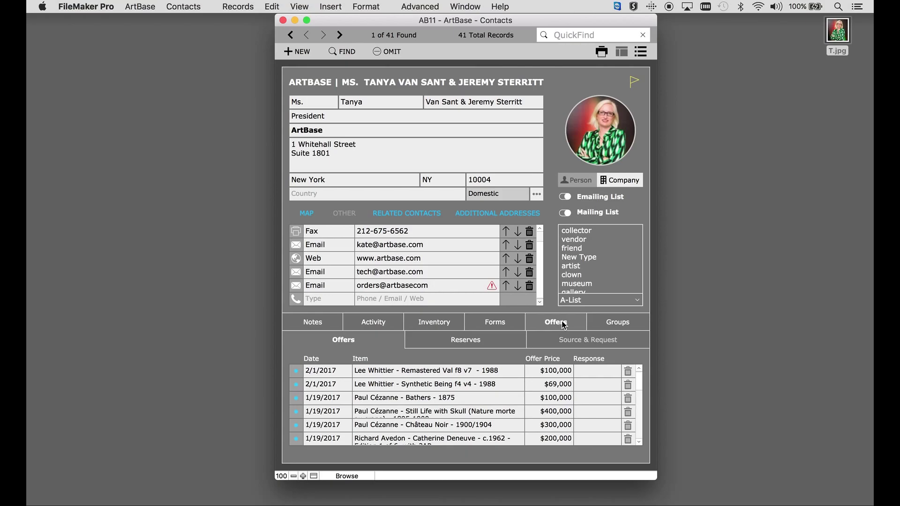
{"action": "left_click", "coordinate": [296, 371]}
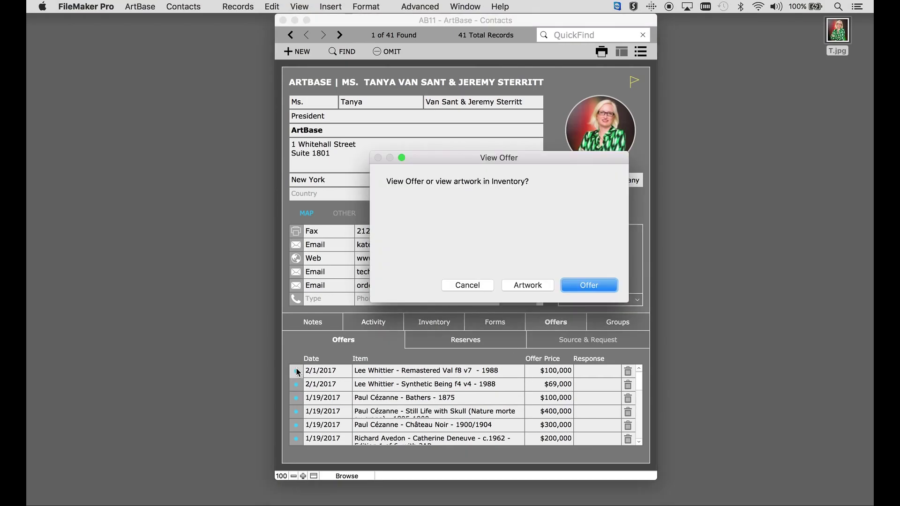
{"action": "left_click", "coordinate": [575, 288]}
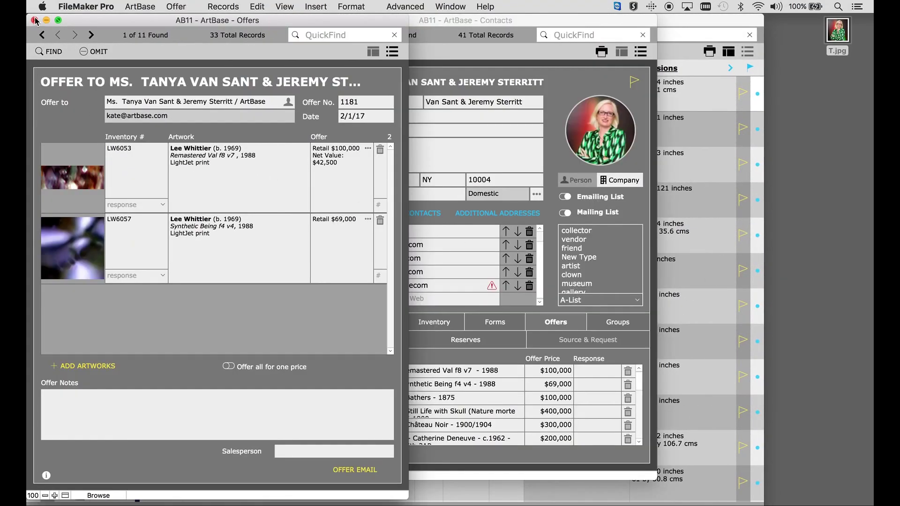
{"action": "left_click", "coordinate": [35, 20]}
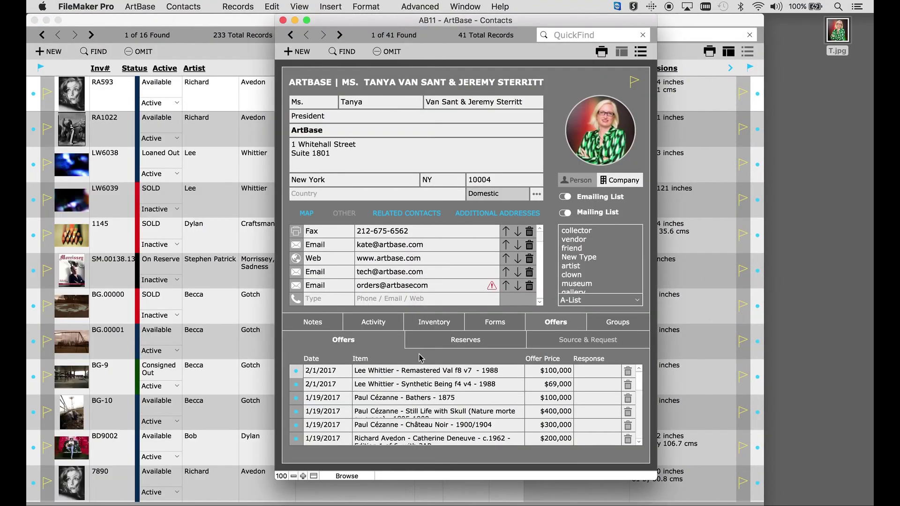
{"action": "left_click", "coordinate": [36, 21]}
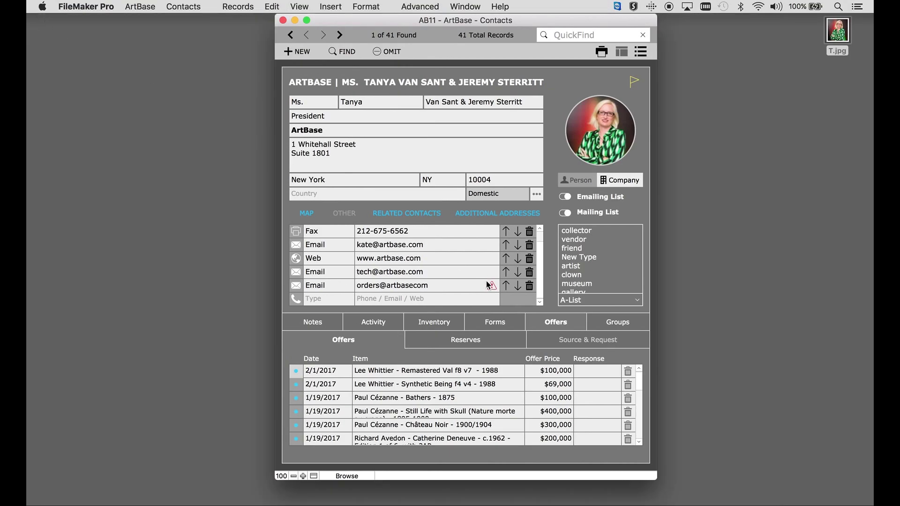
Check the Reserves and Source & Request lists, then show the contact's groups.
{"action": "left_click", "coordinate": [499, 346]}
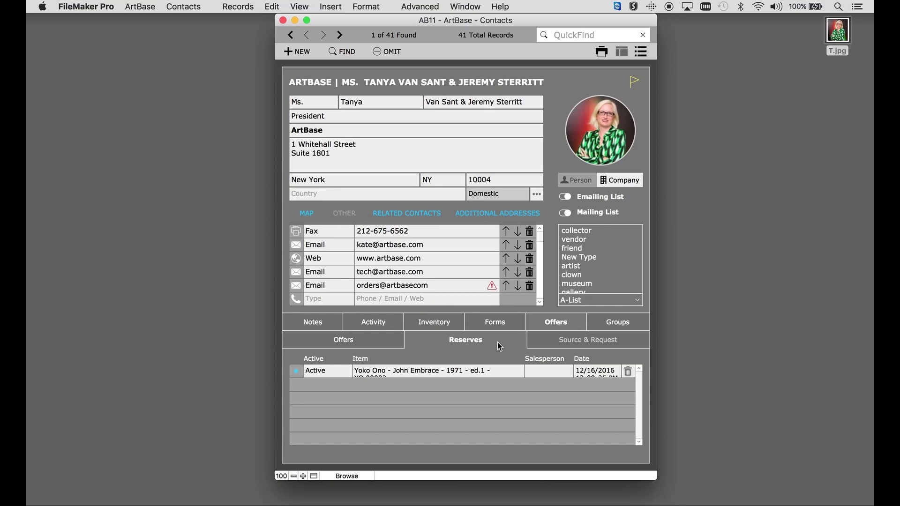
{"action": "left_click", "coordinate": [562, 345]}
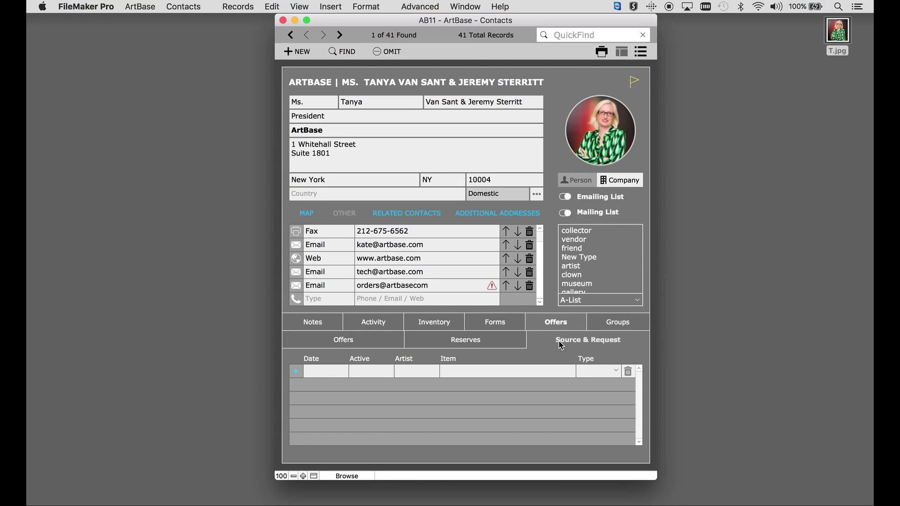
{"action": "left_click", "coordinate": [617, 324]}
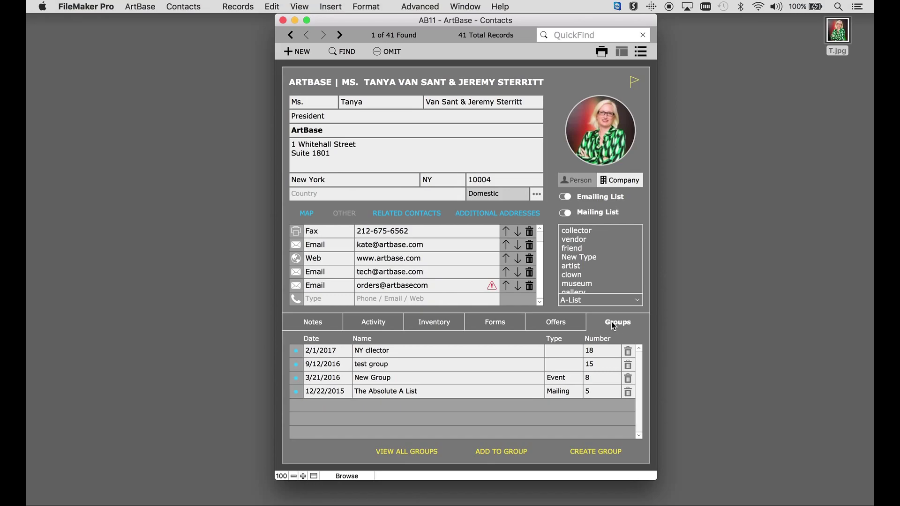
Find contacts with State NY and contact type collector.
{"action": "left_click", "coordinate": [343, 52]}
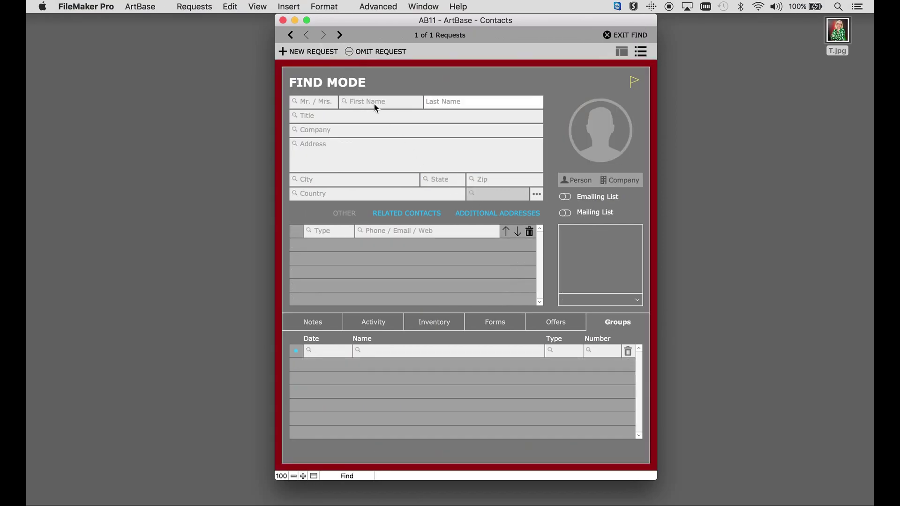
{"action": "left_click", "coordinate": [445, 181]}
{"action": "type", "text": "NY"}
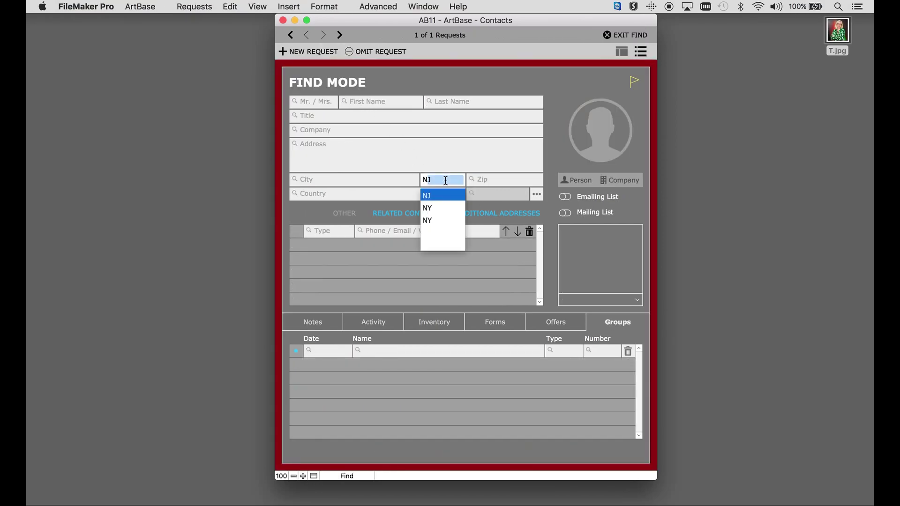
{"action": "left_click", "coordinate": [615, 262]}
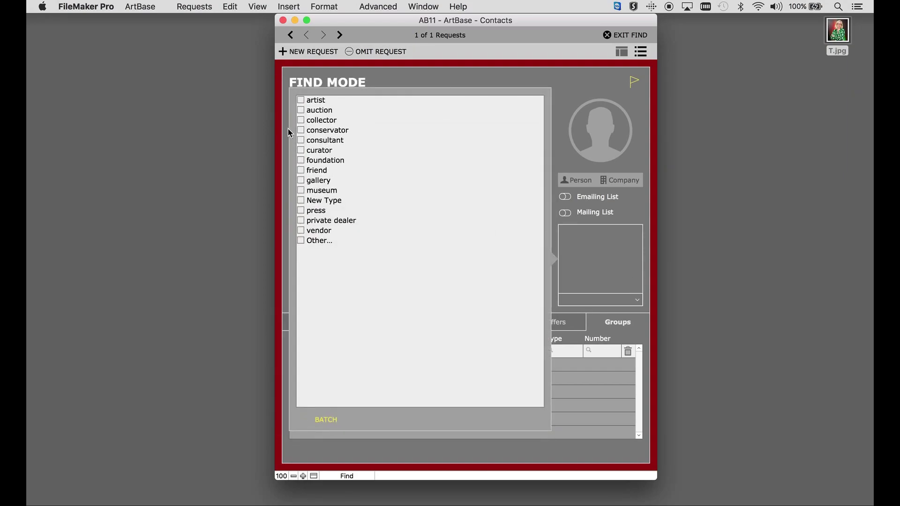
{"action": "left_click", "coordinate": [302, 120]}
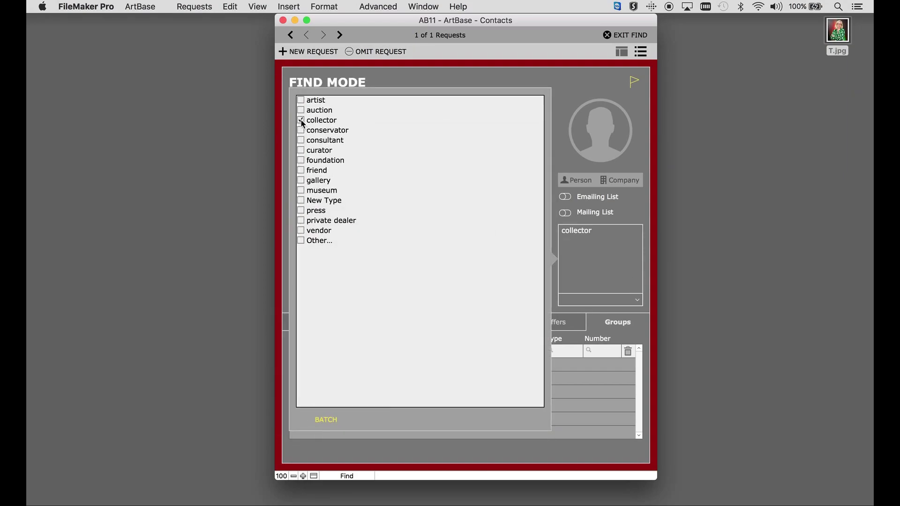
{"action": "left_click", "coordinate": [570, 97]}
{"action": "key", "text": "Return"}
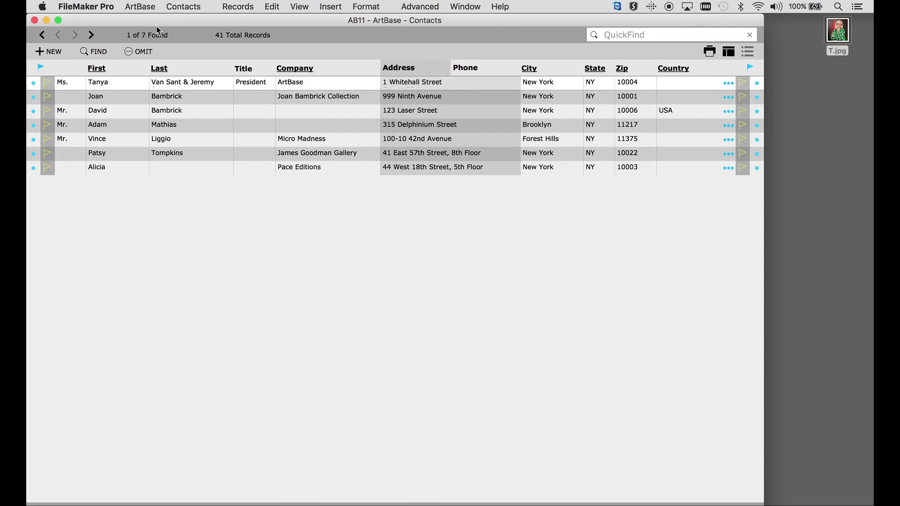
Create a group named 'New York Collectors 2017' from the 7 found records.
{"action": "left_click", "coordinate": [33, 87]}
{"action": "left_click", "coordinate": [860, 323]}
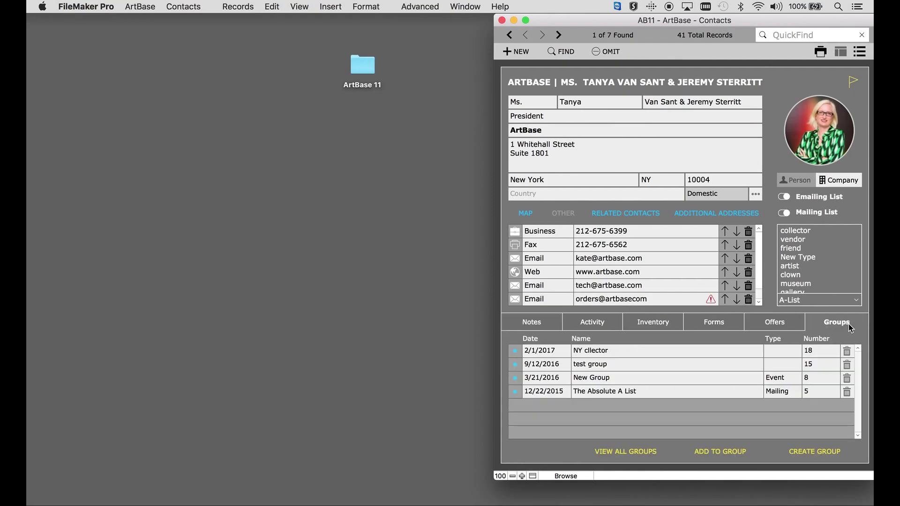
{"action": "left_click", "coordinate": [812, 452]}
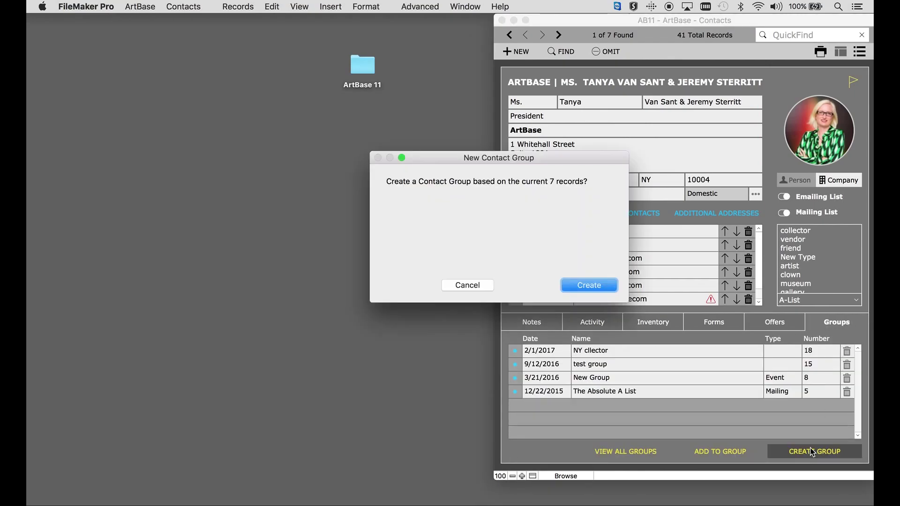
{"action": "left_click", "coordinate": [601, 287]}
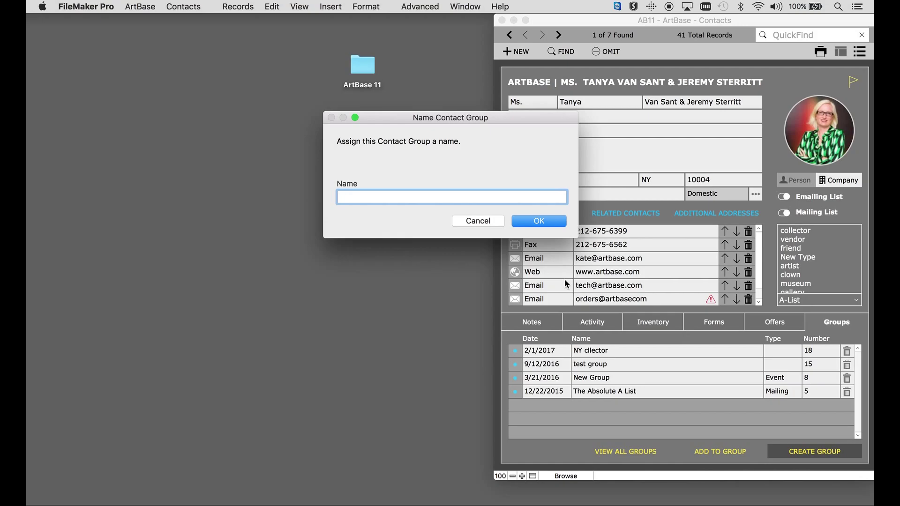
{"action": "type", "text": "New York Collectors 201"}
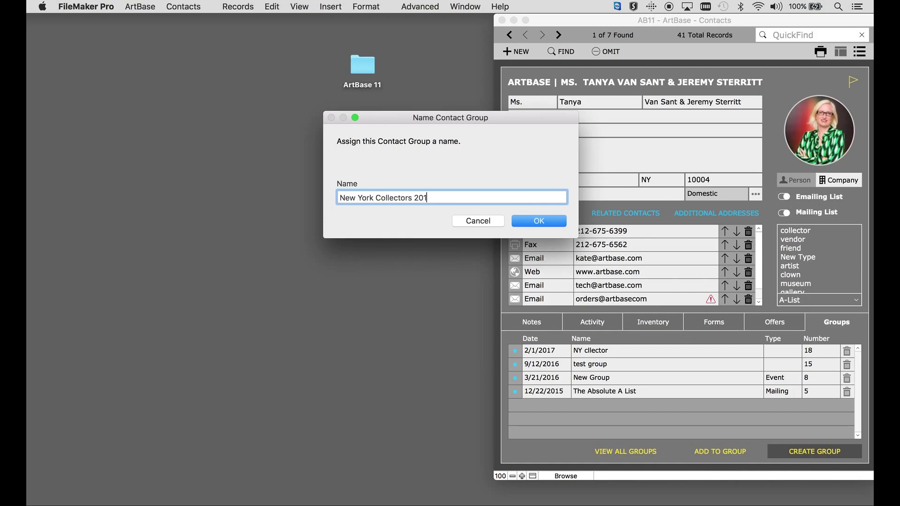
{"action": "type", "text": "7"}
{"action": "left_click", "coordinate": [558, 222]}
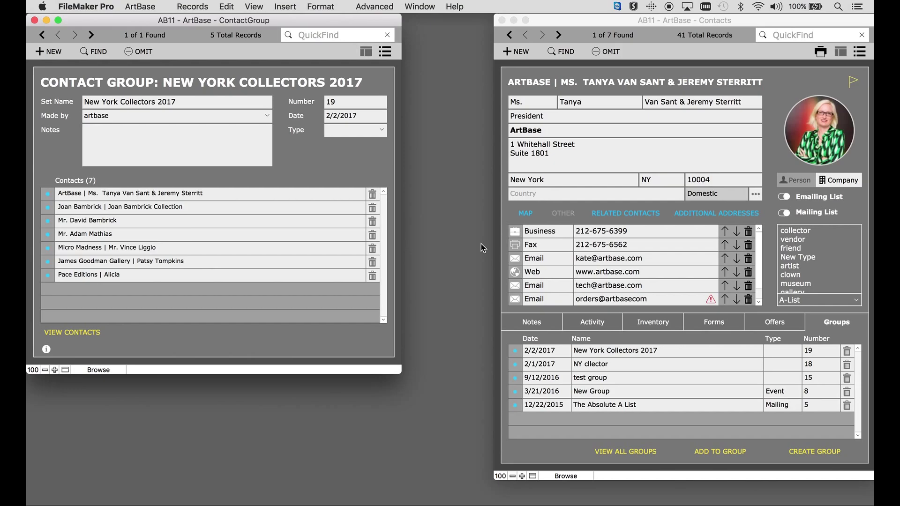
Close the group window, centre the Contacts window, and cancel opening New York Collectors 2017.
{"action": "left_click", "coordinate": [34, 20]}
{"action": "left_click_drag", "start_coordinate": [639, 20], "coordinate": [428, 20]}
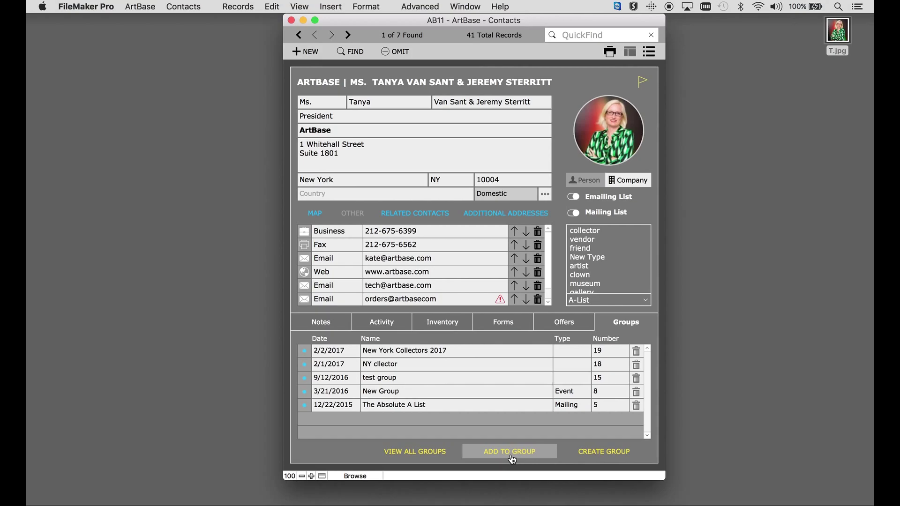
{"action": "left_click", "coordinate": [304, 353]}
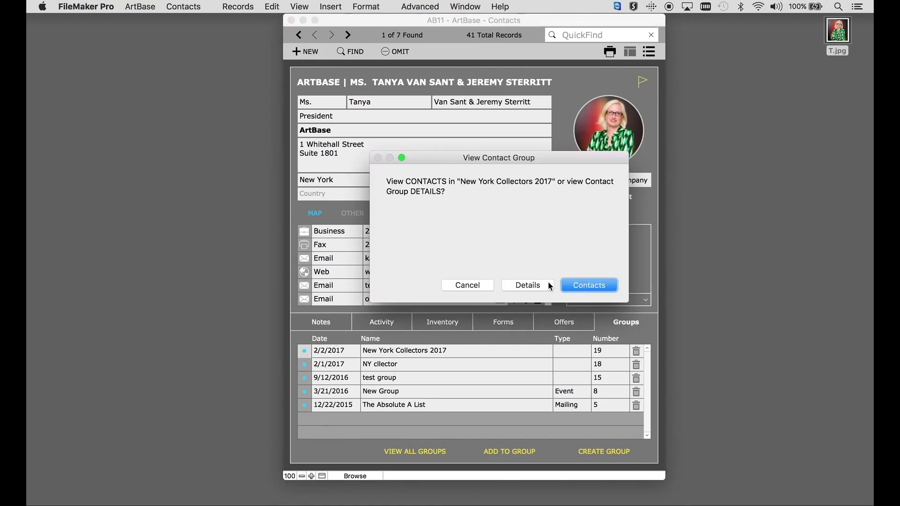
{"action": "left_click", "coordinate": [469, 285]}
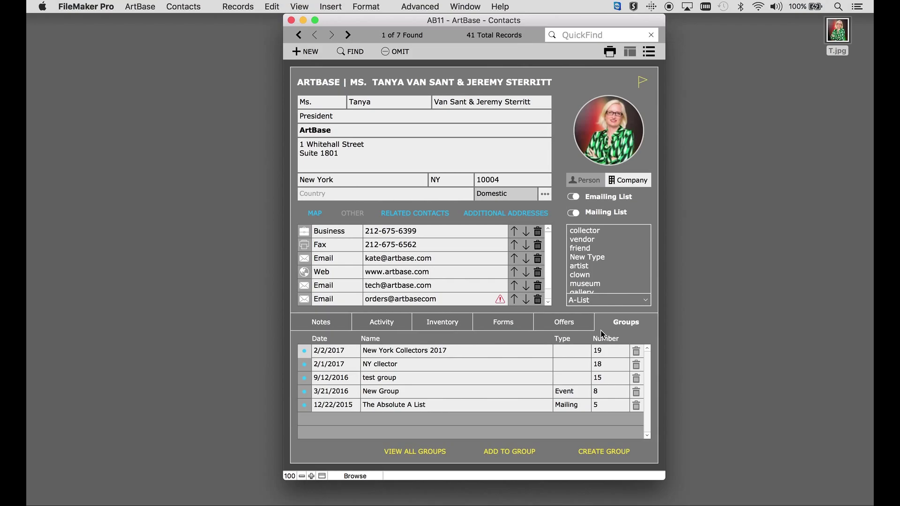
Quick-find the 'test' group among all groups and load its 36 contacts.
{"action": "left_click", "coordinate": [427, 452]}
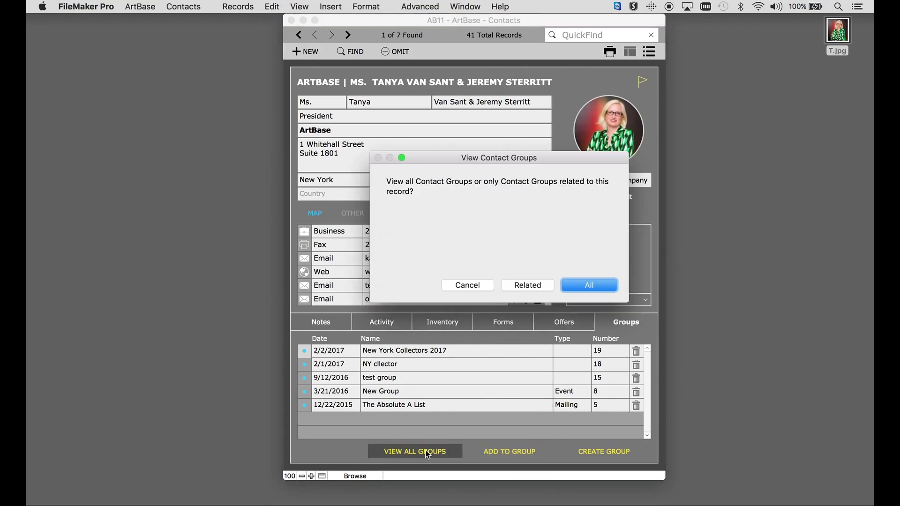
{"action": "left_click", "coordinate": [591, 285]}
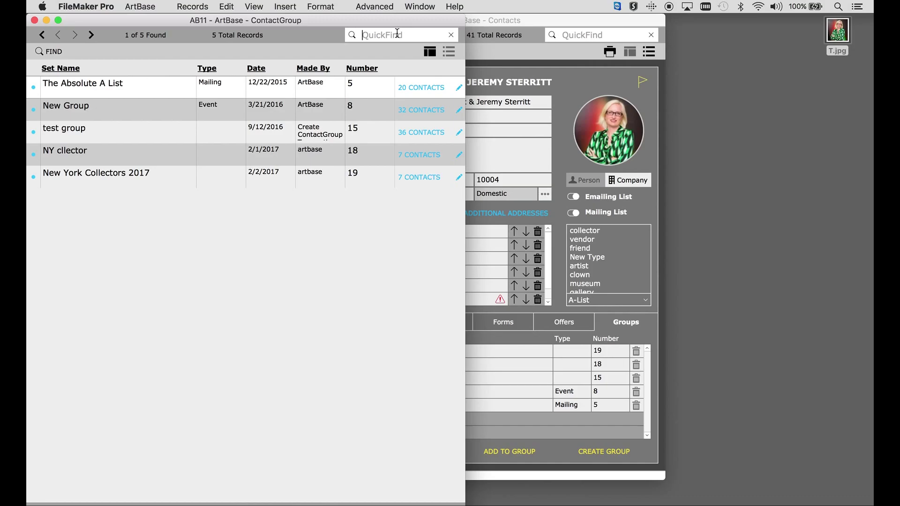
{"action": "type", "text": "test"}
{"action": "key", "text": "Return"}
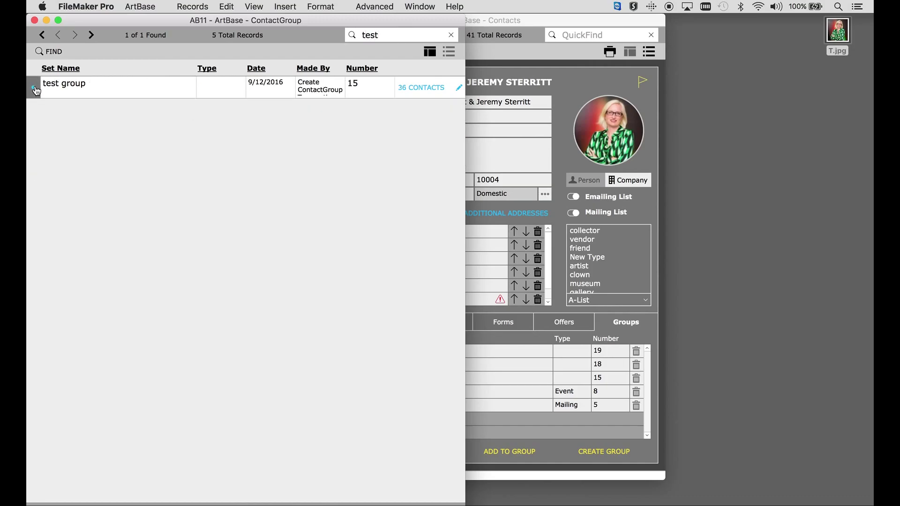
{"action": "left_click", "coordinate": [35, 88]}
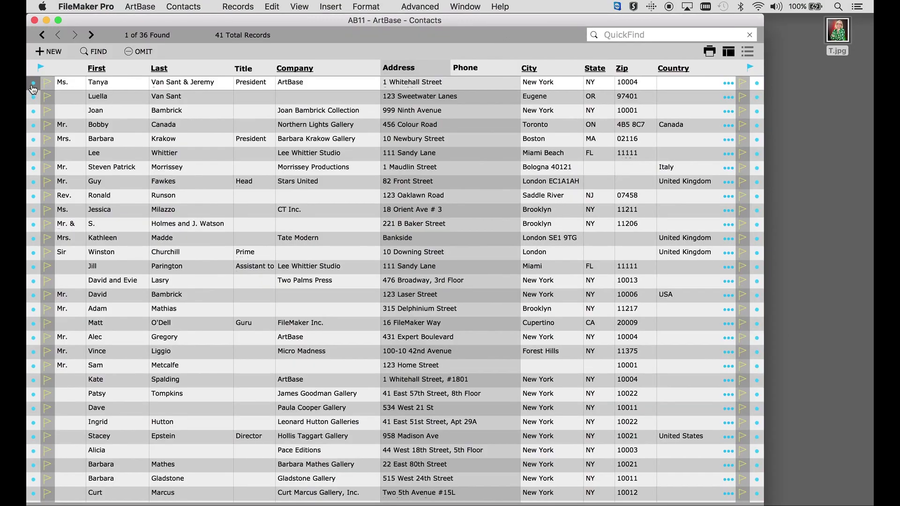
{"action": "left_click", "coordinate": [32, 83]}
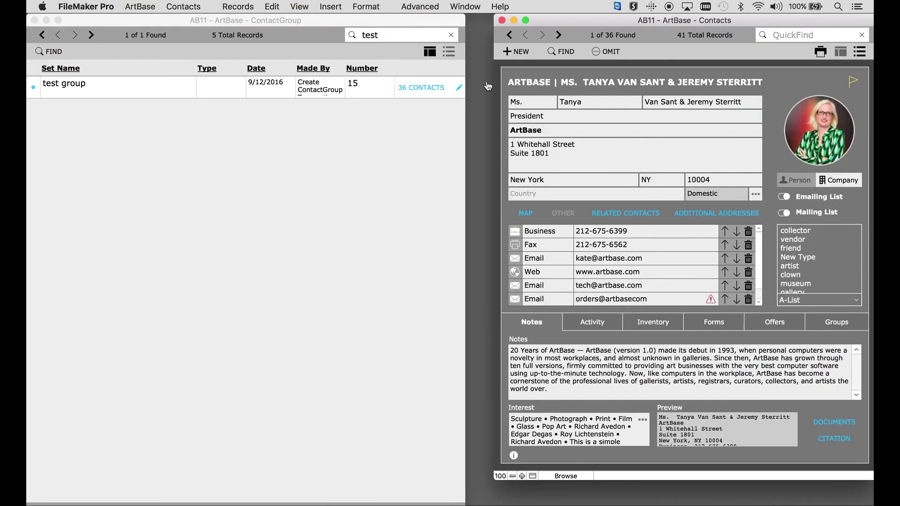
{"action": "left_click", "coordinate": [34, 20]}
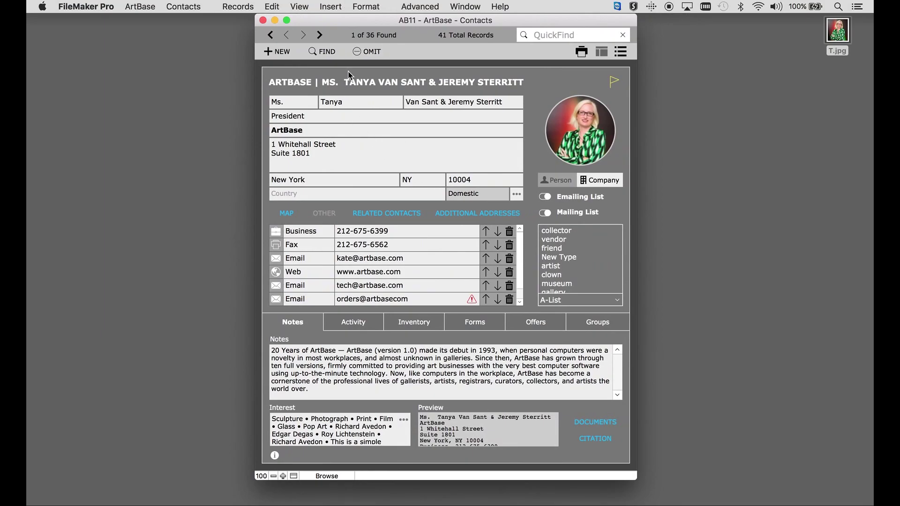
Preview a Compact contact list of the found set, then close the preview.
{"action": "left_click", "coordinate": [178, 7]}
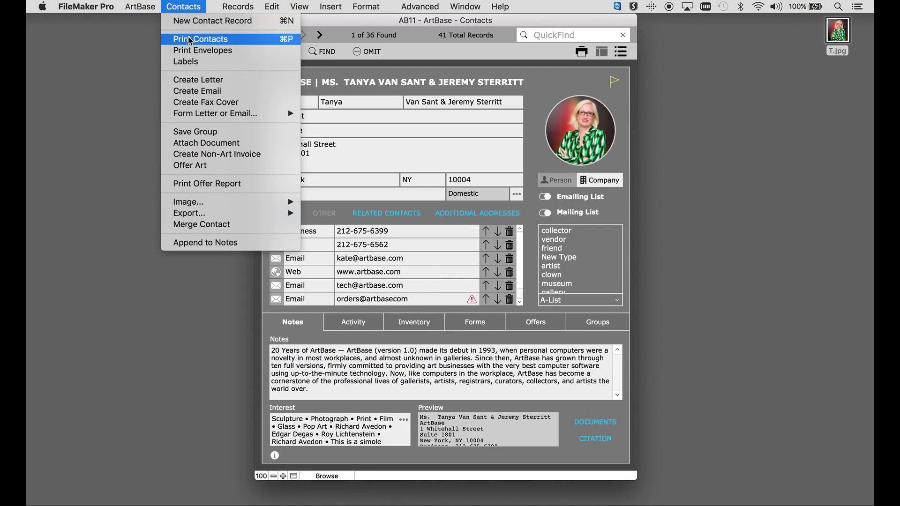
{"action": "left_click", "coordinate": [253, 43]}
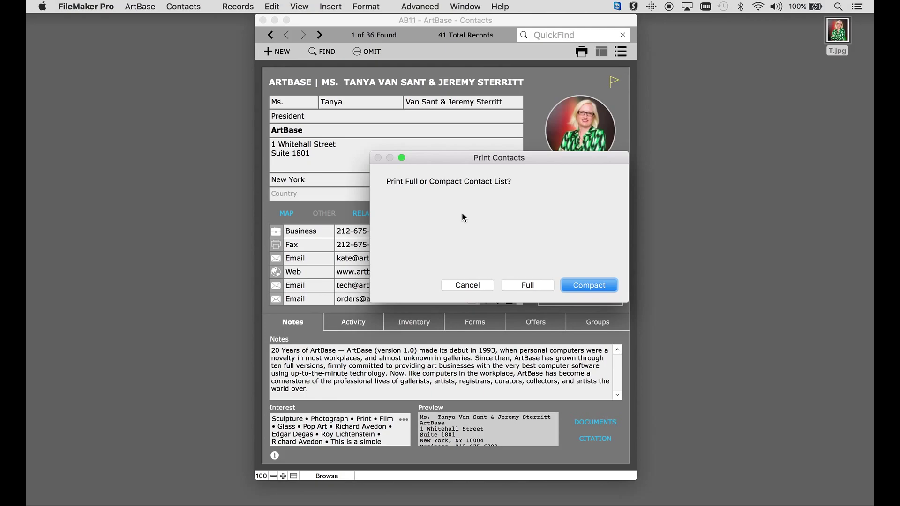
{"action": "left_click", "coordinate": [589, 286]}
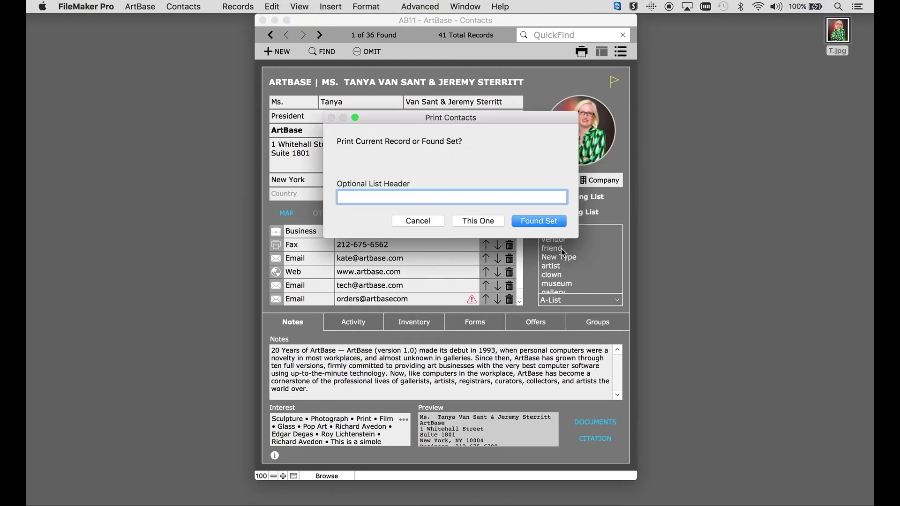
{"action": "left_click", "coordinate": [525, 223]}
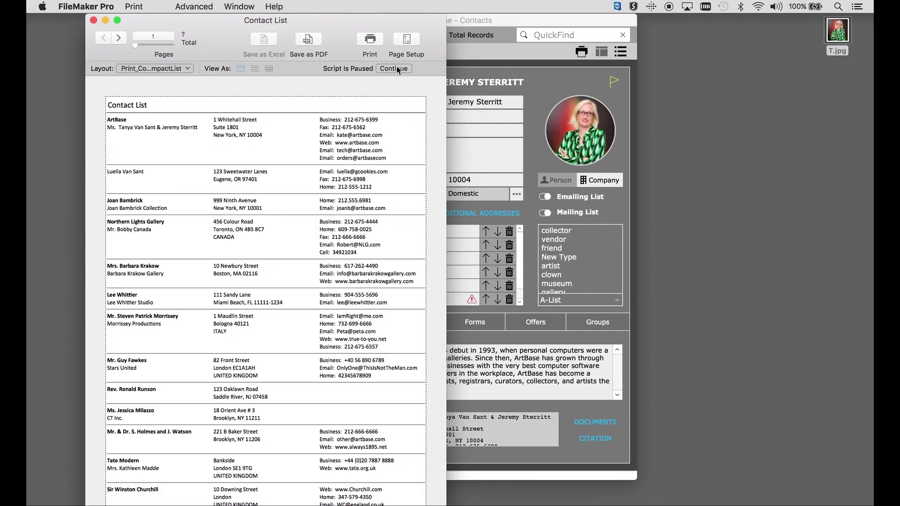
{"action": "left_click", "coordinate": [394, 68]}
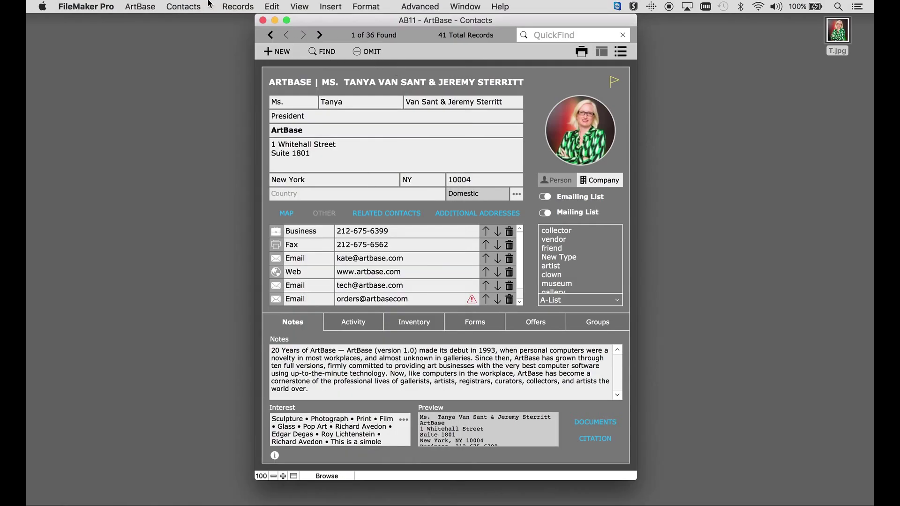
Preview a Full contact list of the found set, then close the preview.
{"action": "left_click", "coordinate": [194, 5]}
{"action": "left_click", "coordinate": [196, 38]}
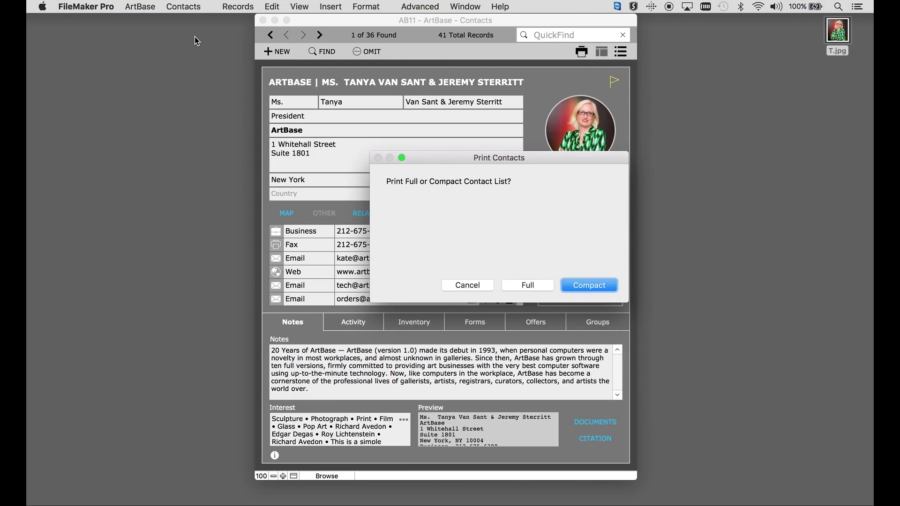
{"action": "left_click", "coordinate": [520, 285]}
{"action": "left_click", "coordinate": [538, 222]}
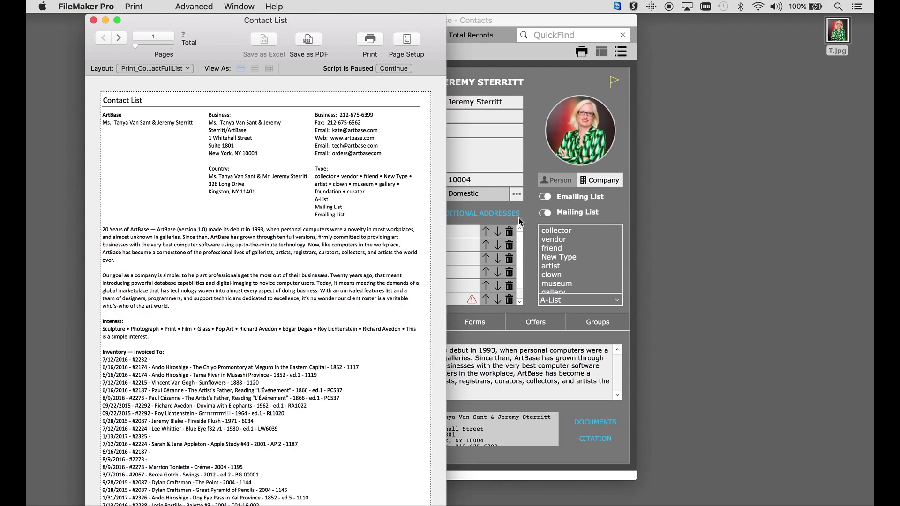
{"action": "left_click", "coordinate": [392, 68]}
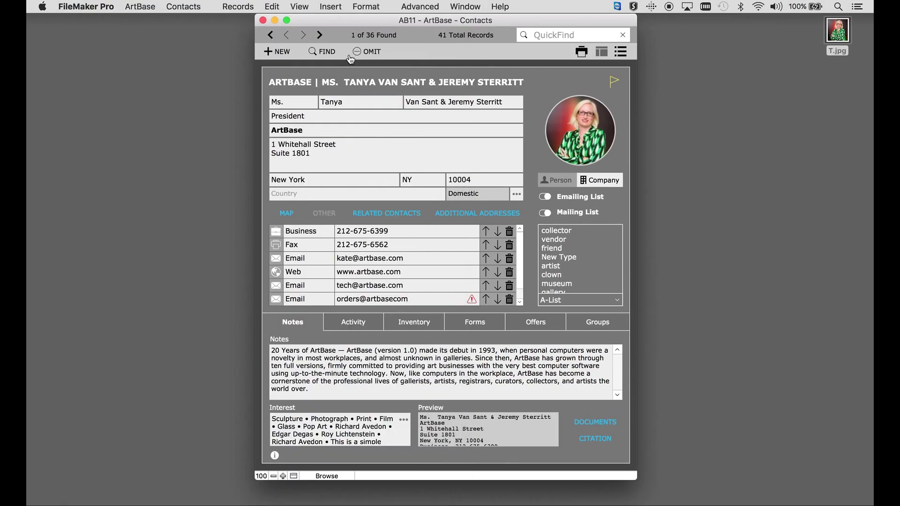
Choose Append to Notes from the Contacts menu without text selected.
{"action": "left_click", "coordinate": [185, 6]}
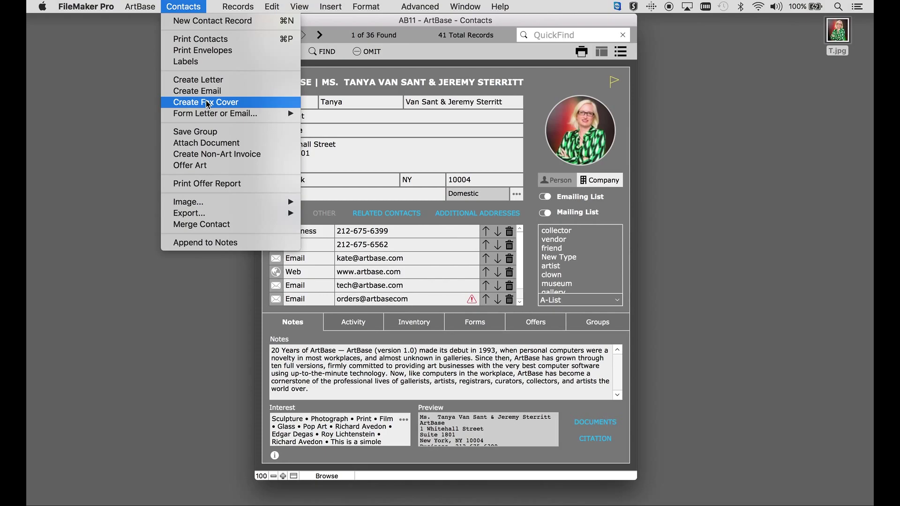
{"action": "mouse_move", "coordinate": [208, 116]}
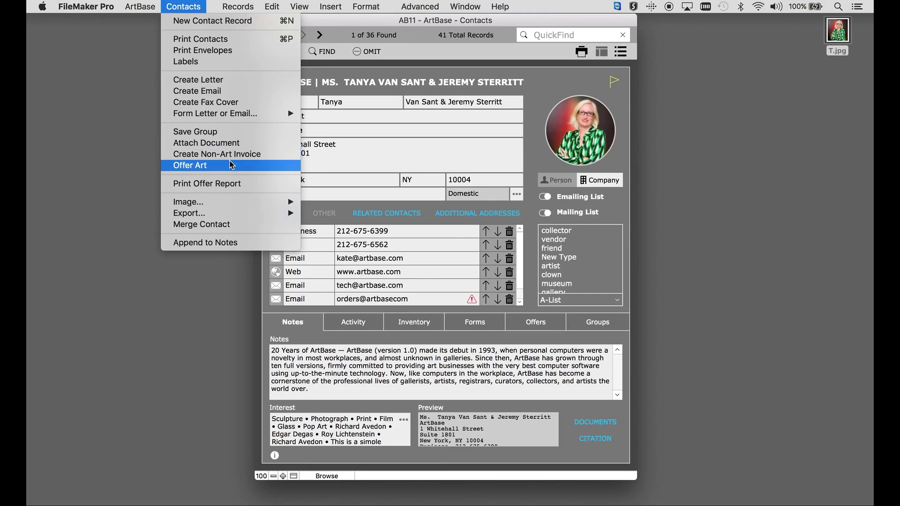
{"action": "mouse_move", "coordinate": [234, 214]}
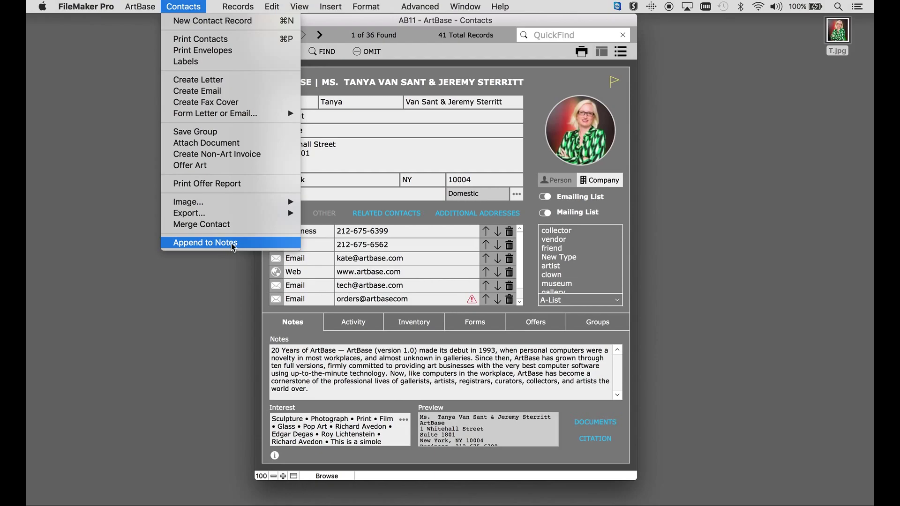
Try appending notes to all found contacts, dismiss the Notes-selection warning, and bring up the Contacts menu.
{"action": "left_click", "coordinate": [234, 246]}
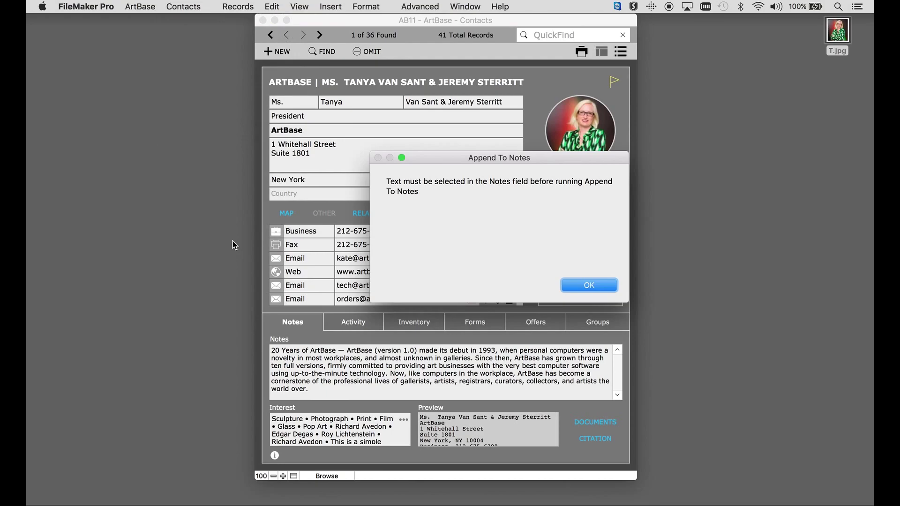
{"action": "left_click", "coordinate": [588, 286]}
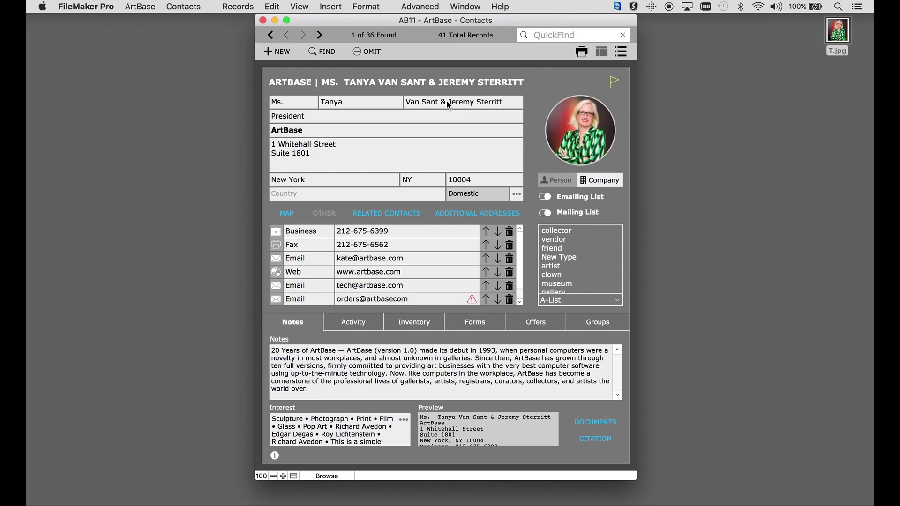
{"action": "left_click", "coordinate": [182, 7]}
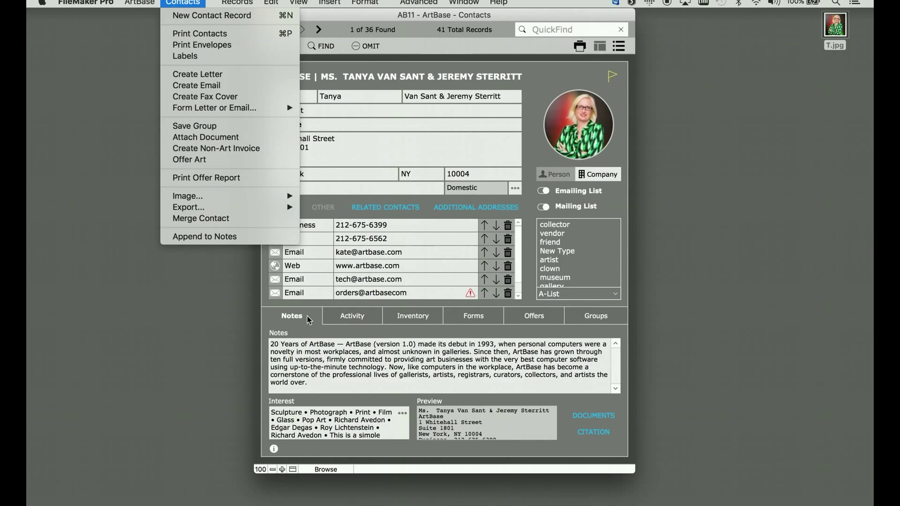
{"action": "left_click", "coordinate": [358, 365]}
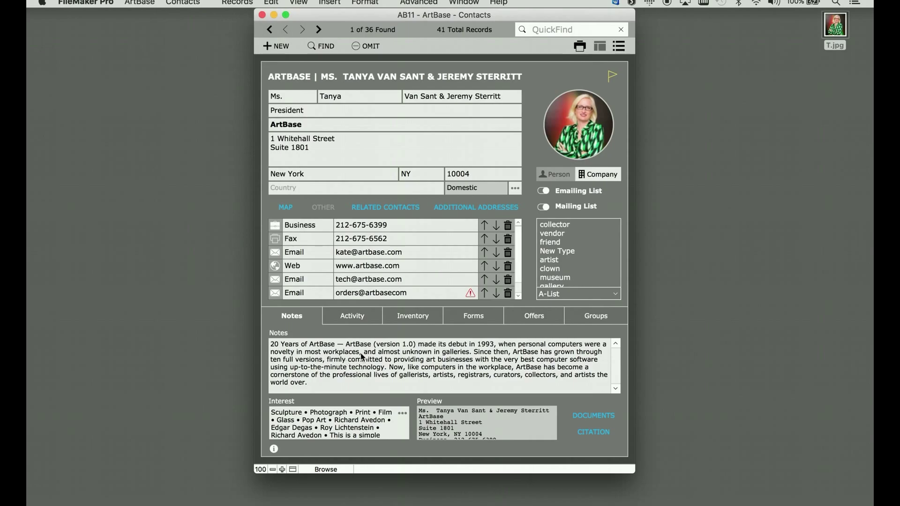
{"action": "left_click_drag", "start_coordinate": [336, 344], "coordinate": [255, 338]}
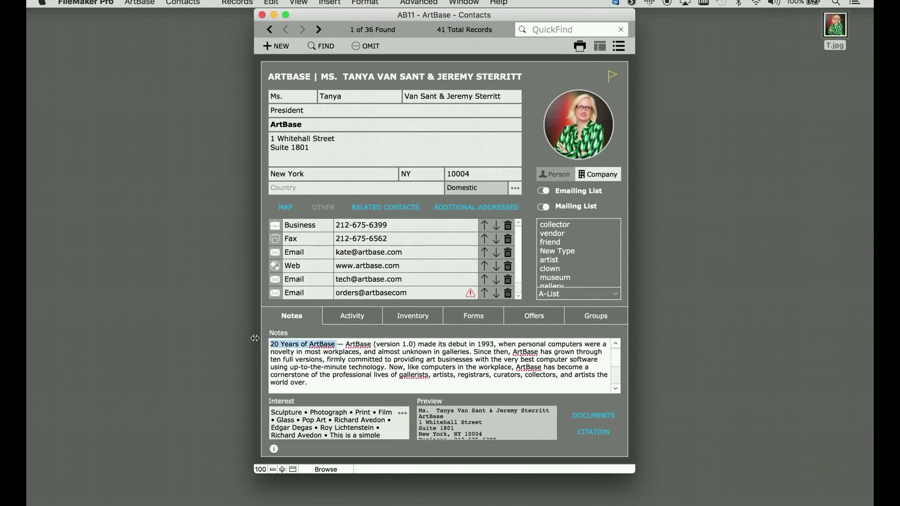
{"action": "left_click", "coordinate": [183, 2]}
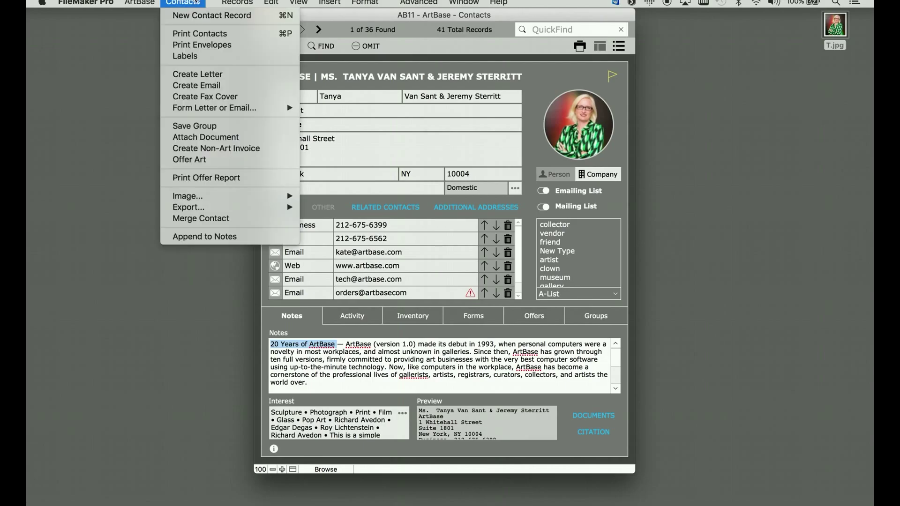
{"action": "left_click", "coordinate": [202, 238]}
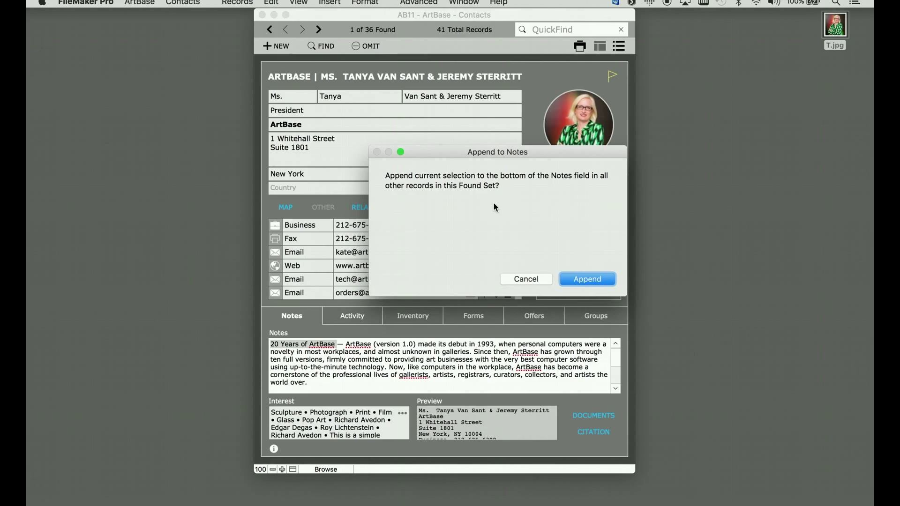
{"action": "left_click", "coordinate": [520, 279]}
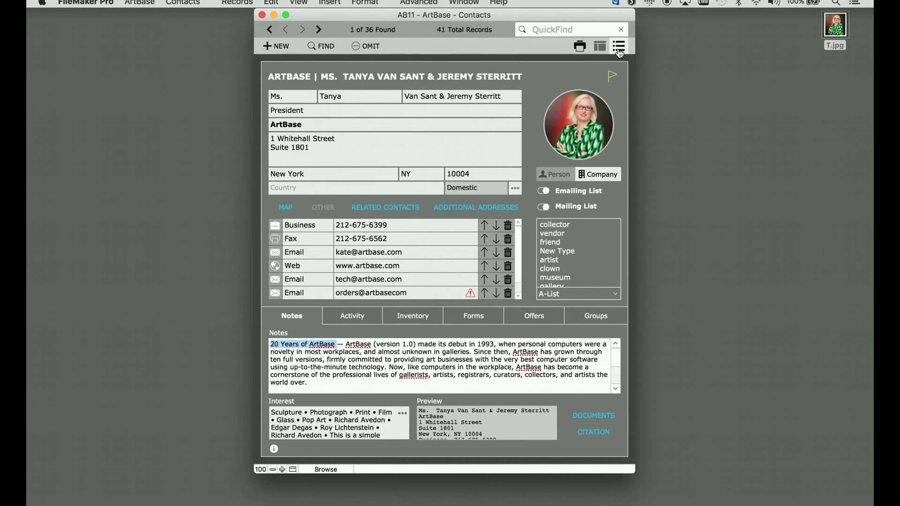
Show the found contacts as a table with phone and email details, viewing the first contact's entries.
{"action": "left_click", "coordinate": [619, 46]}
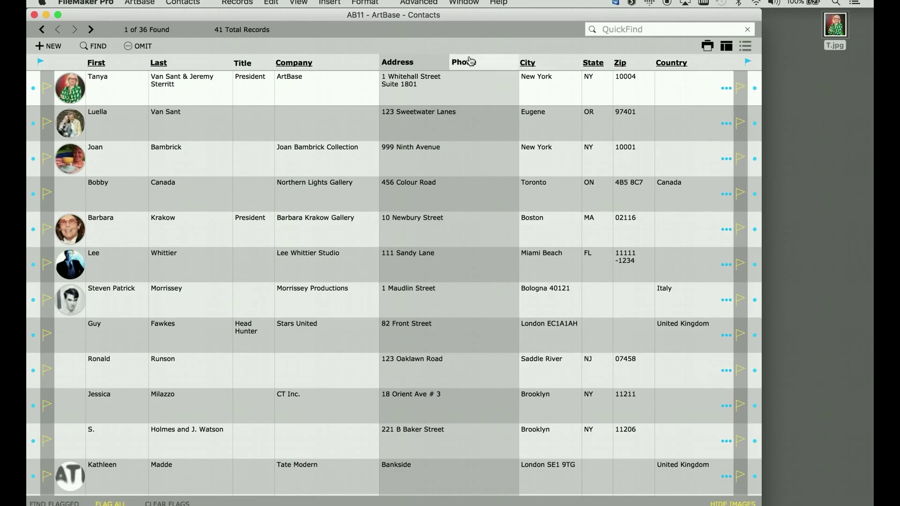
{"action": "left_click", "coordinate": [470, 61]}
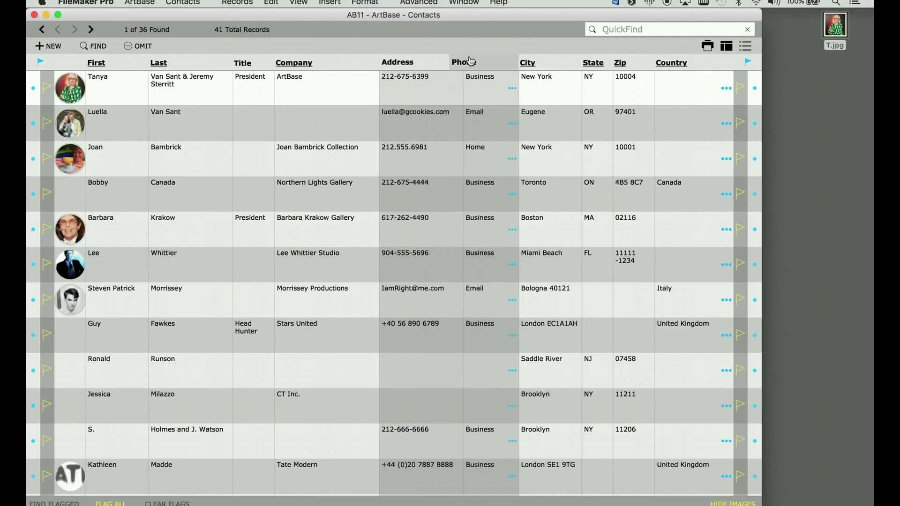
{"action": "left_click", "coordinate": [512, 89]}
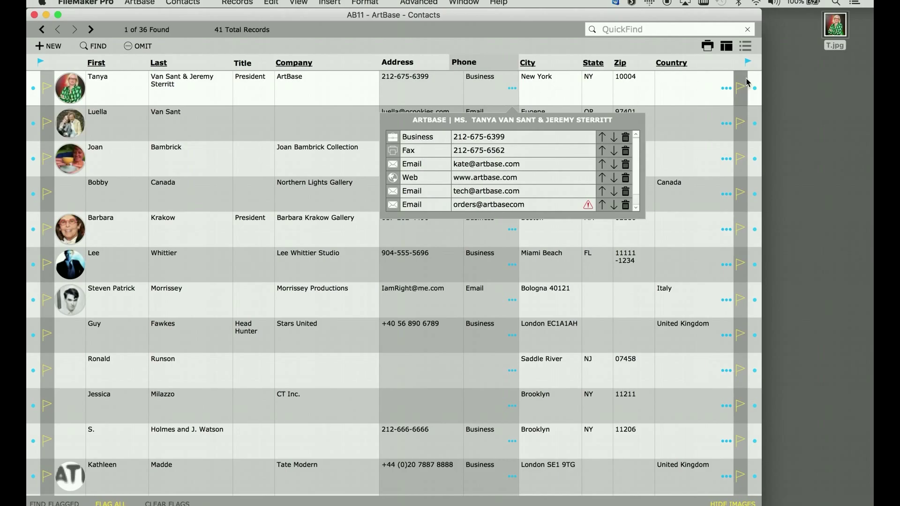
Check the first contact's additional addresses, then close the details and the Contacts menu.
{"action": "left_click", "coordinate": [727, 94]}
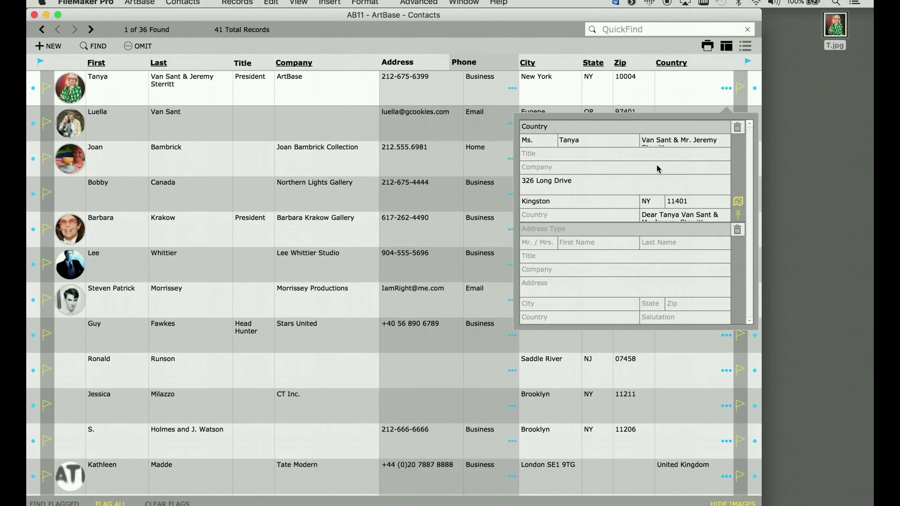
{"action": "left_click", "coordinate": [249, 47]}
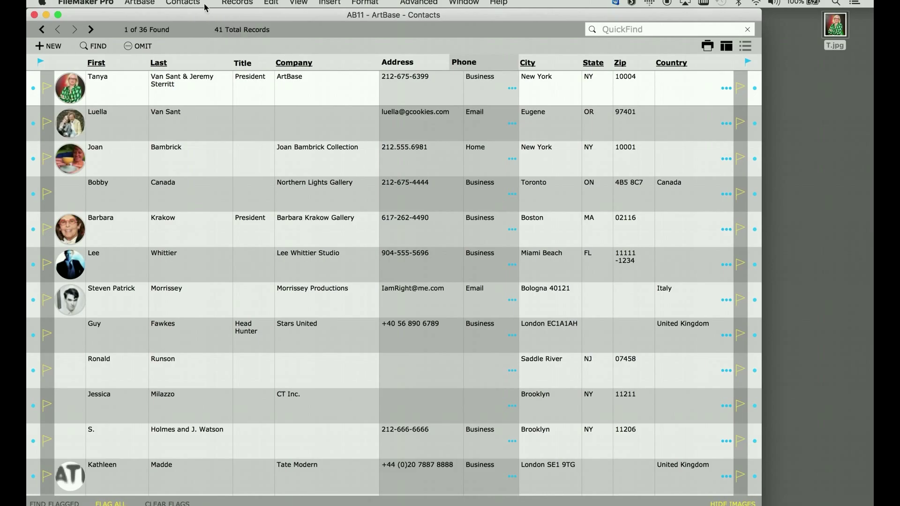
{"action": "left_click", "coordinate": [183, 2]}
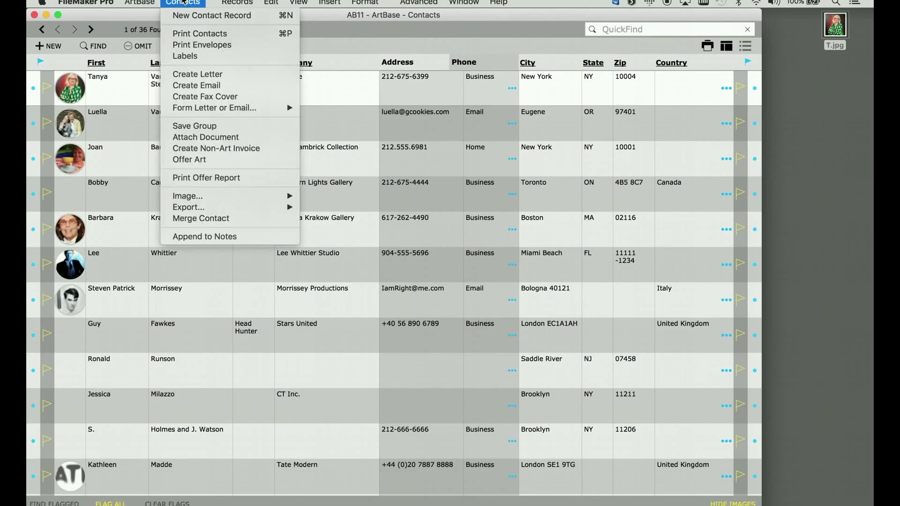
{"action": "left_click", "coordinate": [183, 2]}
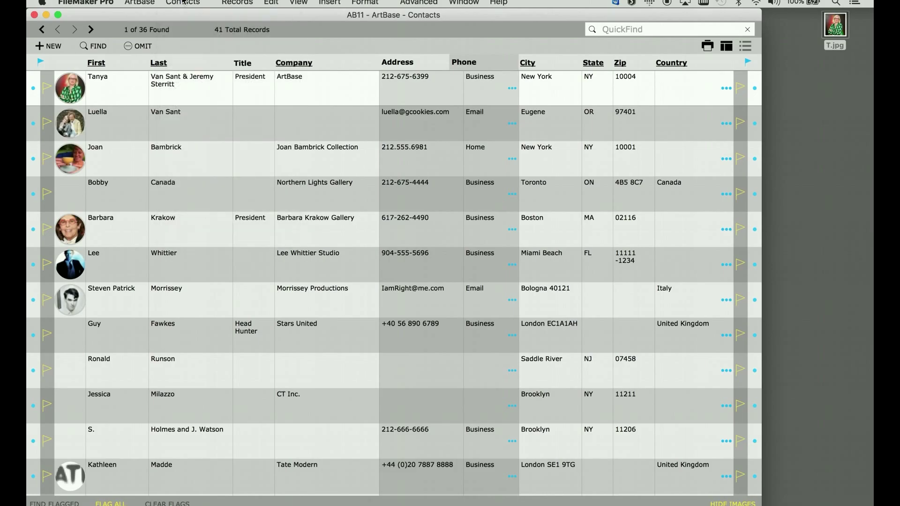